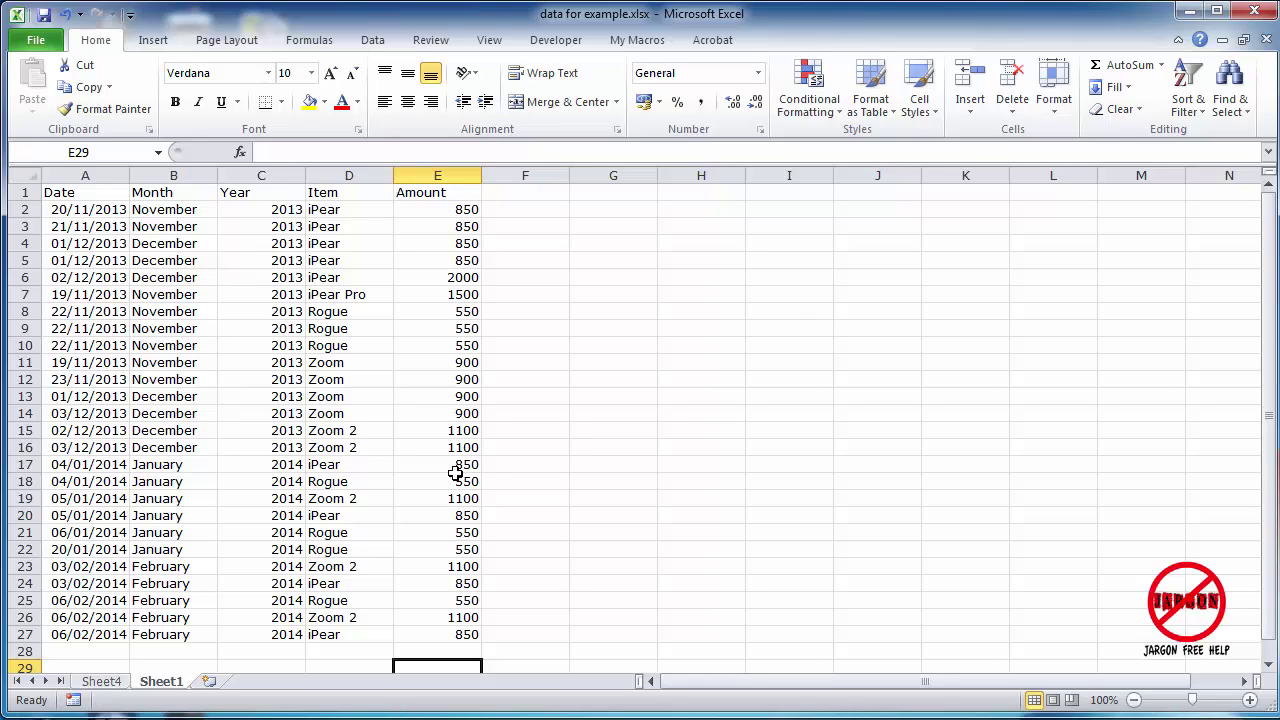
Examine the data and formulas in the Amount, Item and Year columns of the sales list
{"action": "left_click_drag", "start_coordinate": [458, 209], "coordinate": [472, 645]}
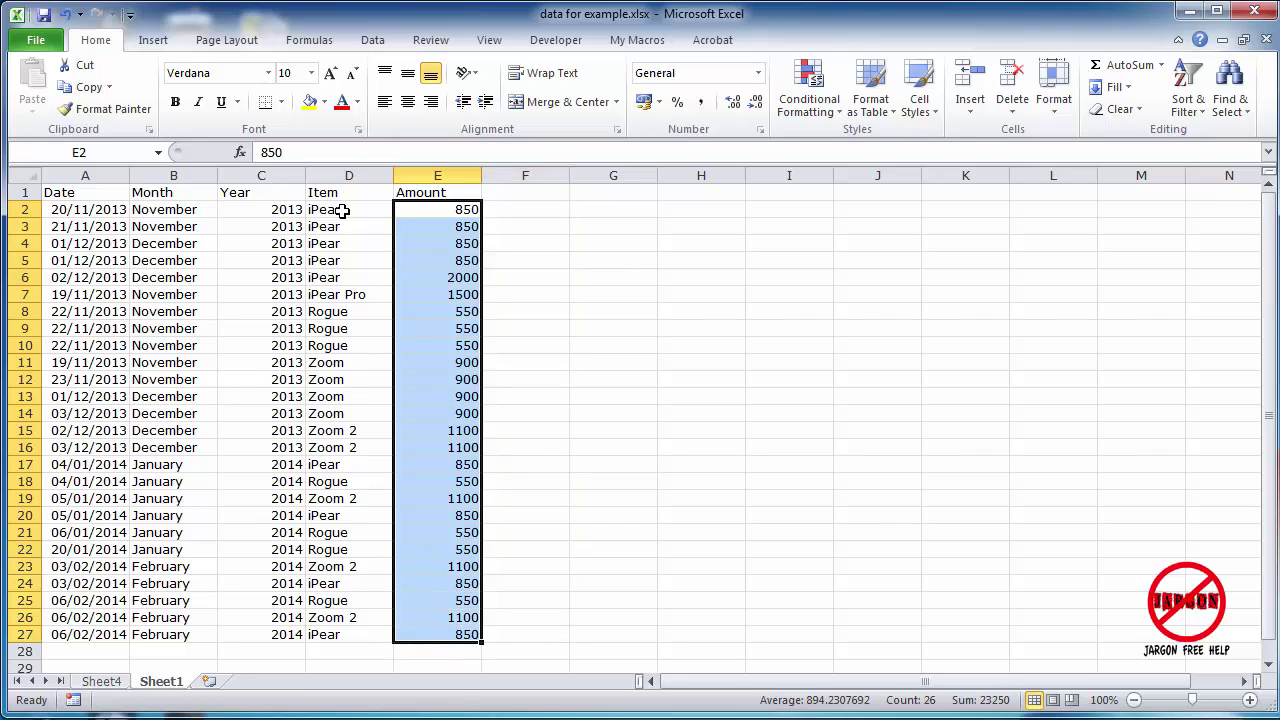
{"action": "left_click_drag", "start_coordinate": [340, 211], "coordinate": [344, 643]}
{"action": "left_click_drag", "start_coordinate": [248, 207], "coordinate": [302, 643]}
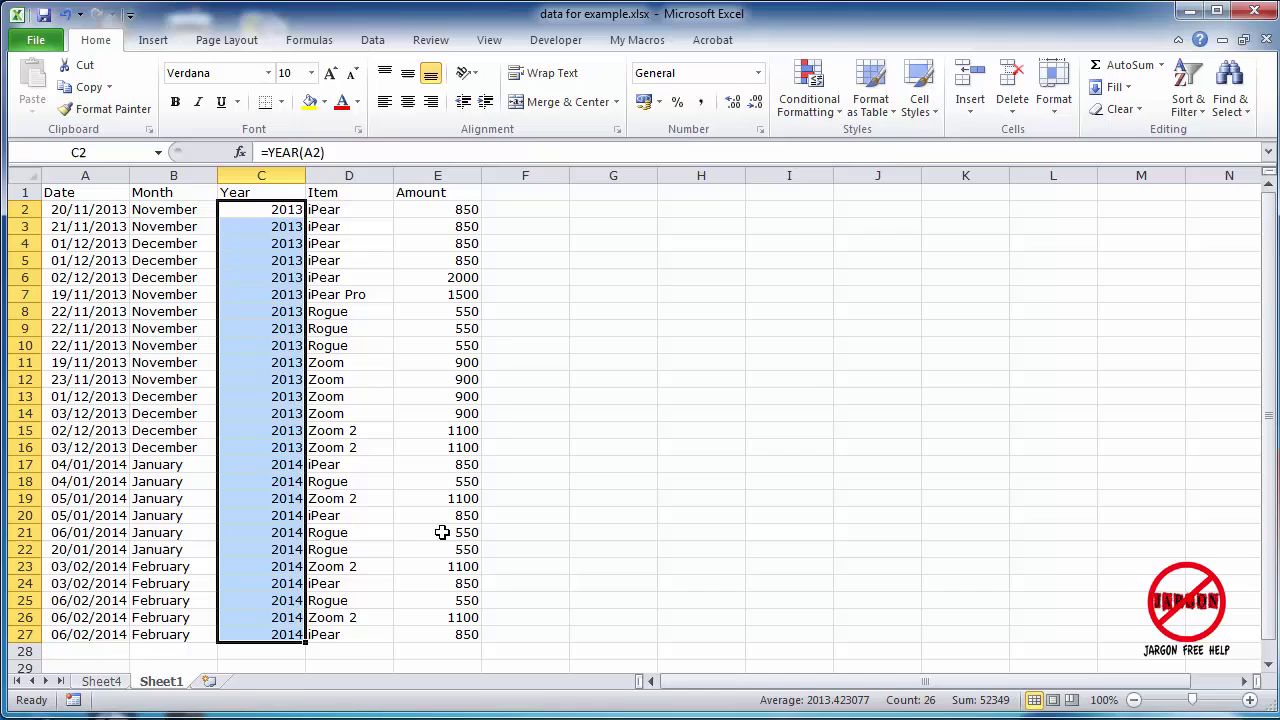
{"action": "left_click", "coordinate": [262, 398]}
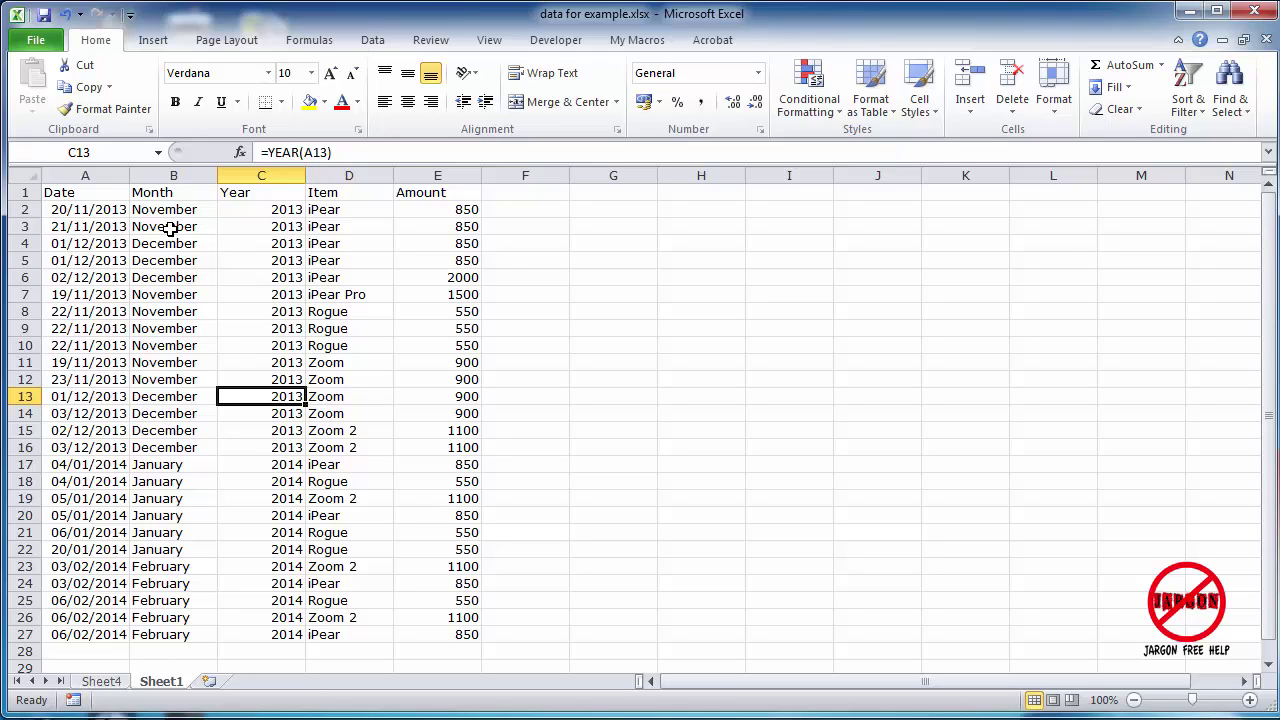
Select cell E29 below the Amount column and look through the available Math & Trig functions
{"action": "left_click", "coordinate": [440, 668]}
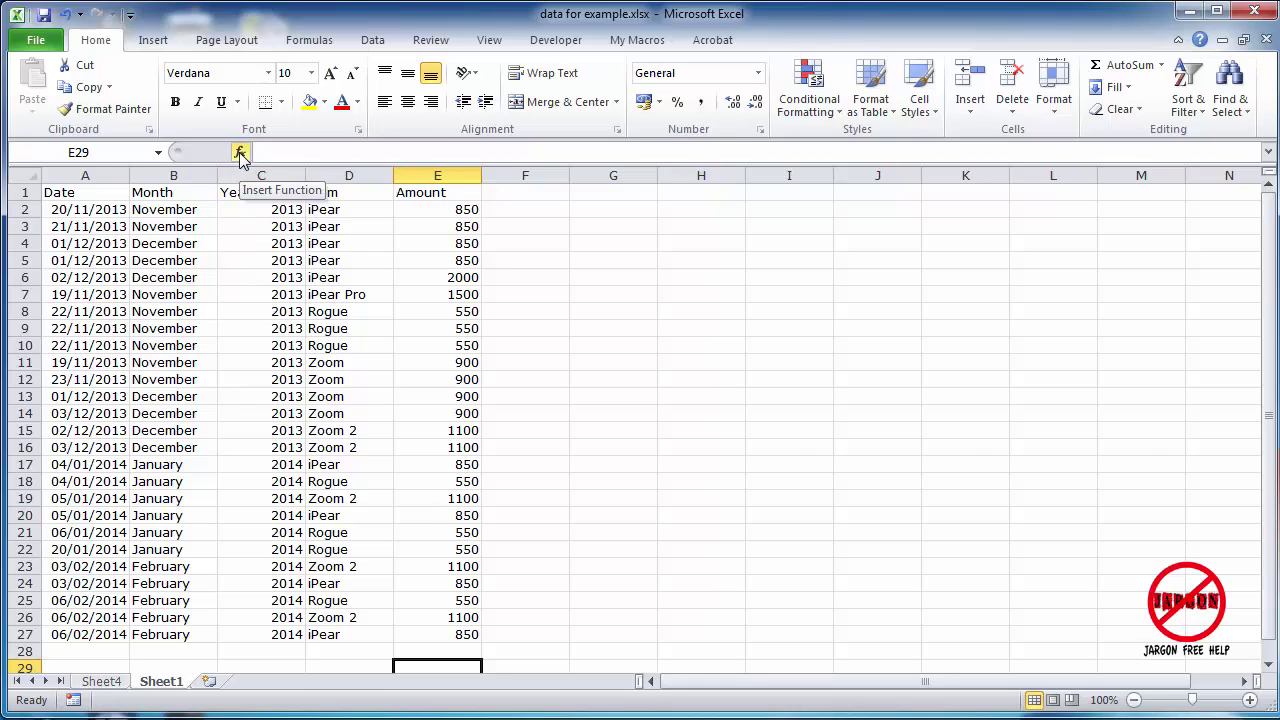
{"action": "left_click", "coordinate": [310, 40]}
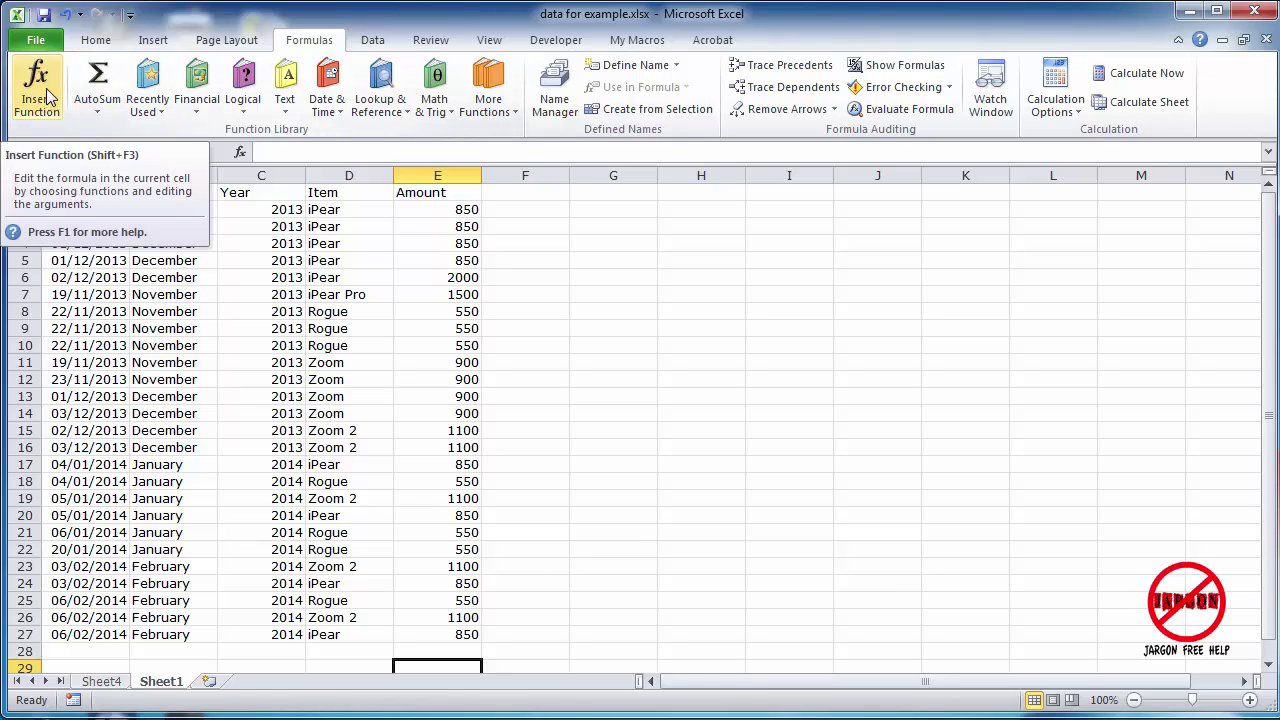
{"action": "left_click", "coordinate": [432, 118]}
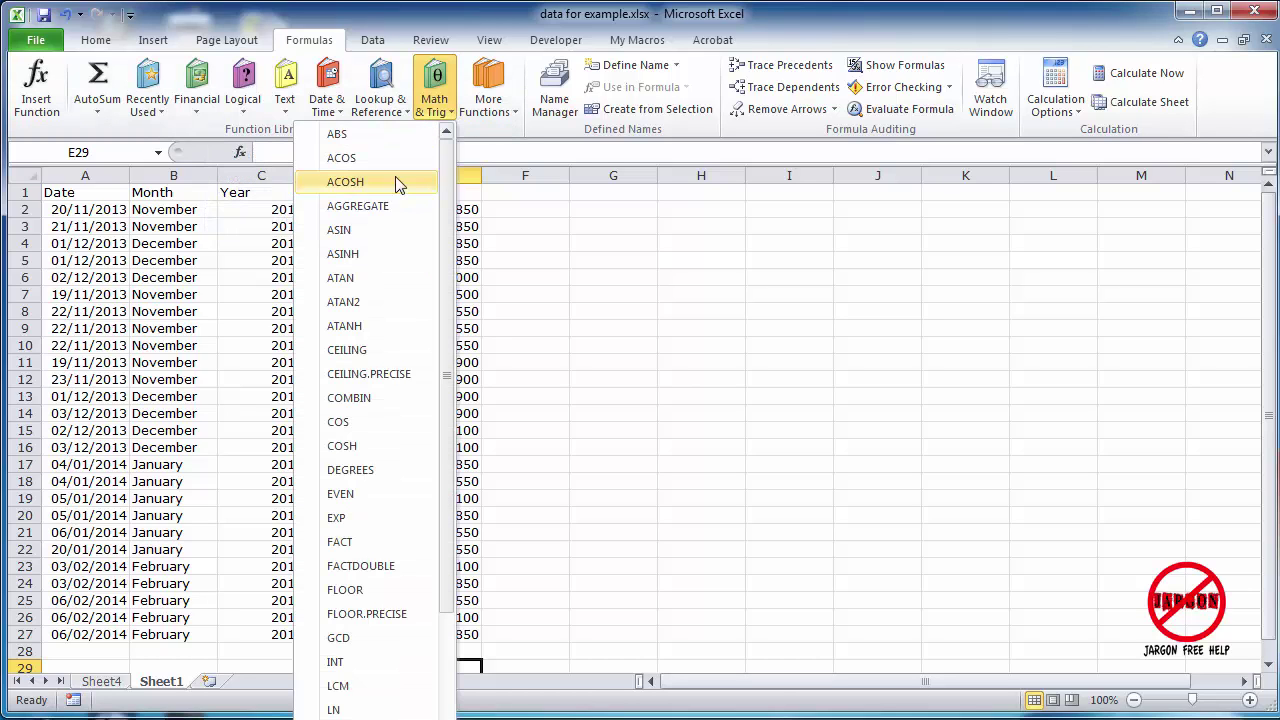
{"action": "scroll", "coordinate": [400, 182], "scroll_direction": "down", "scroll_amount": 9}
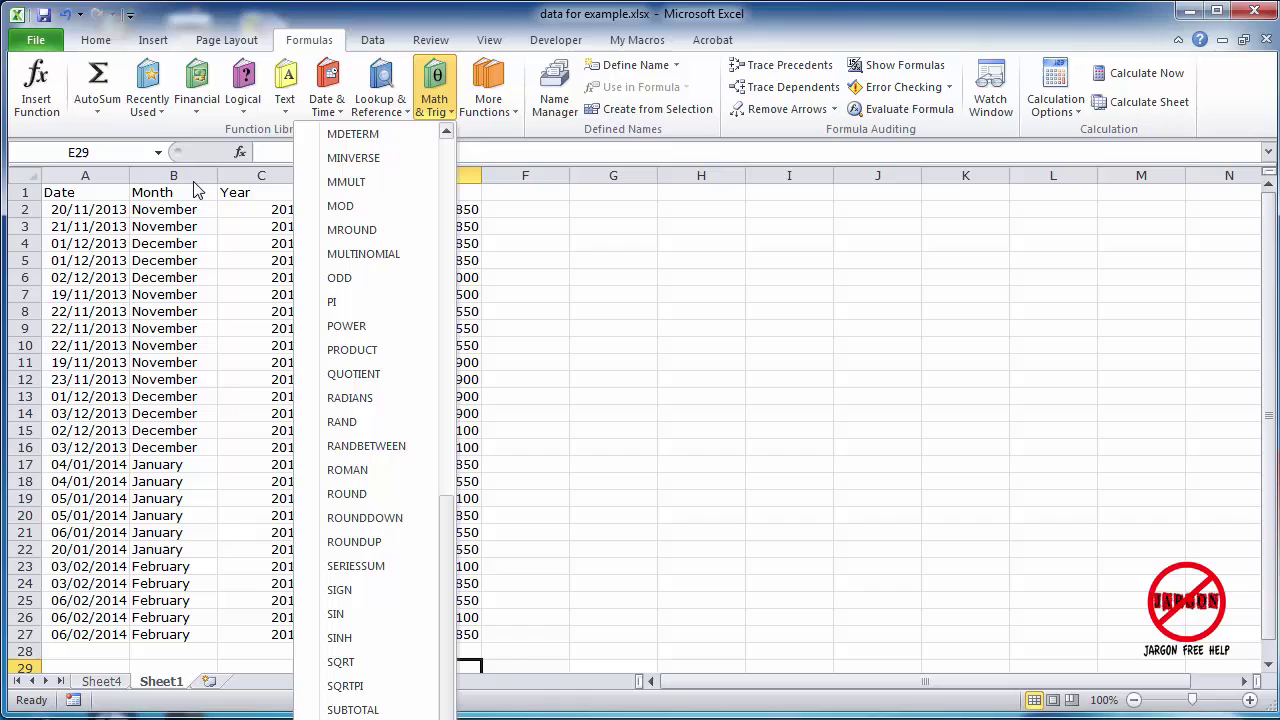
{"action": "left_click", "coordinate": [530, 203]}
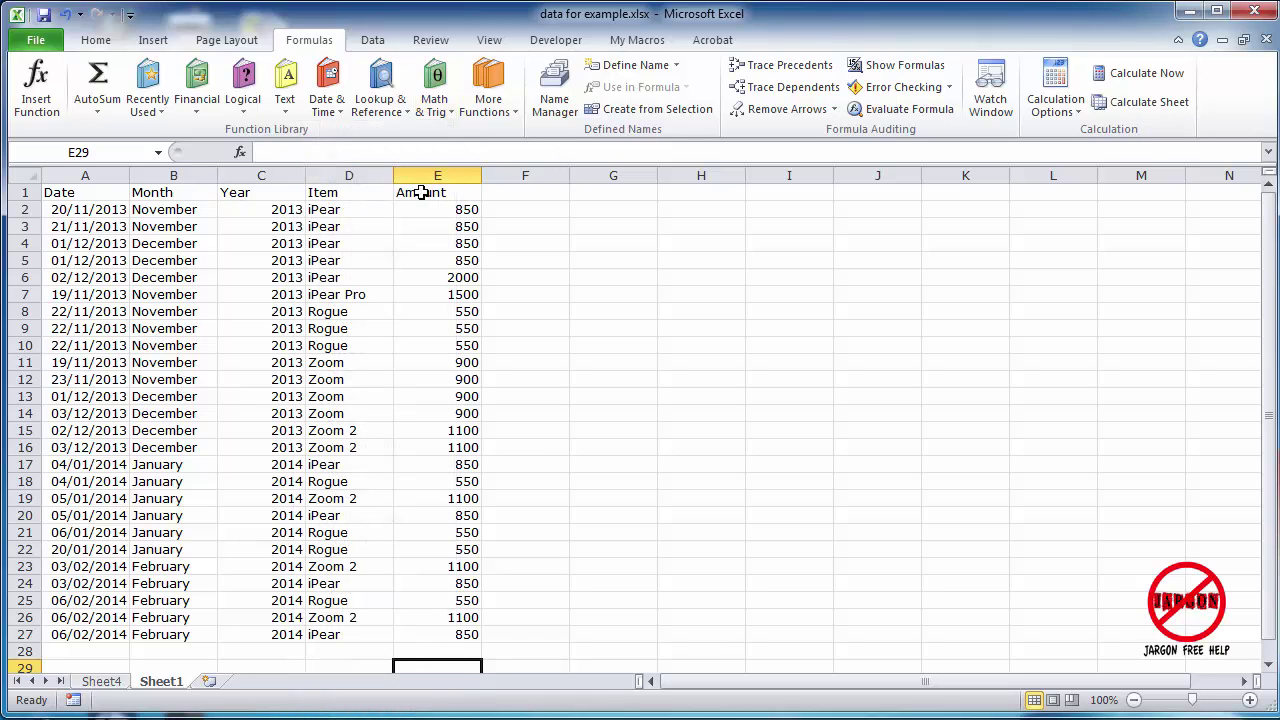
Search the function library for "sumif" and insert the SUMIFS function in cell E29
{"action": "left_click", "coordinate": [240, 153]}
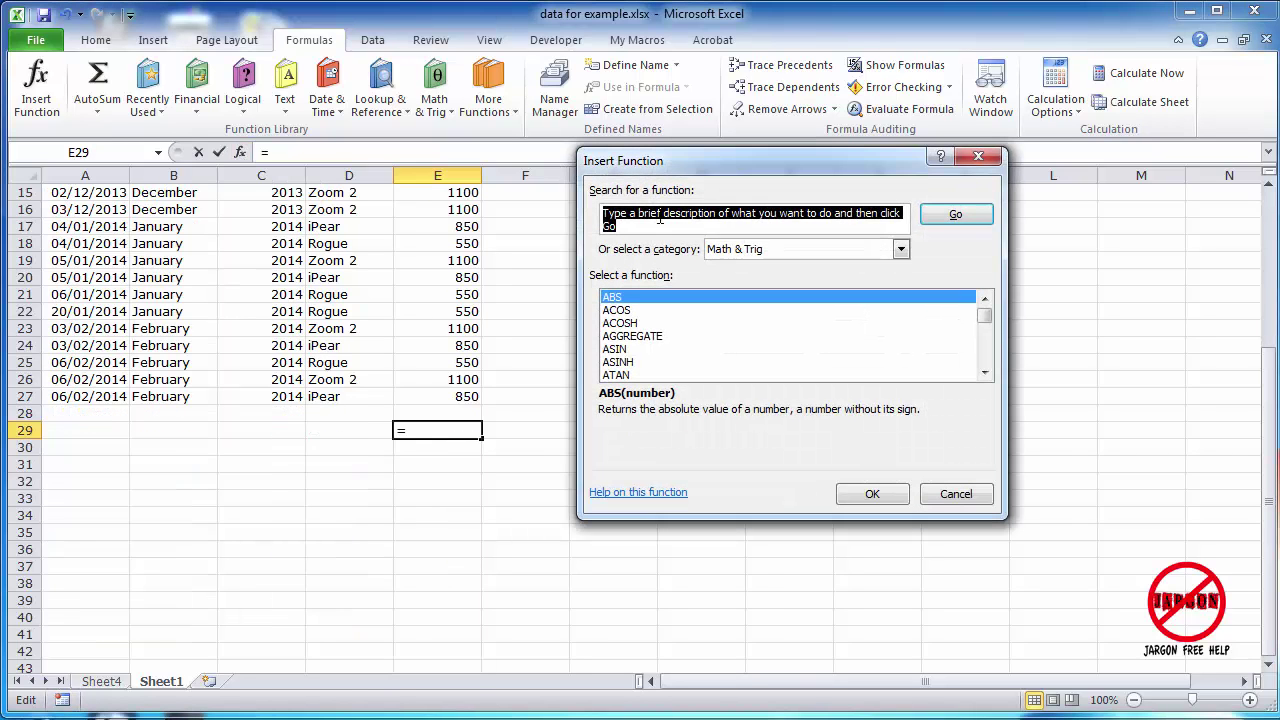
{"action": "left_click", "coordinate": [753, 255]}
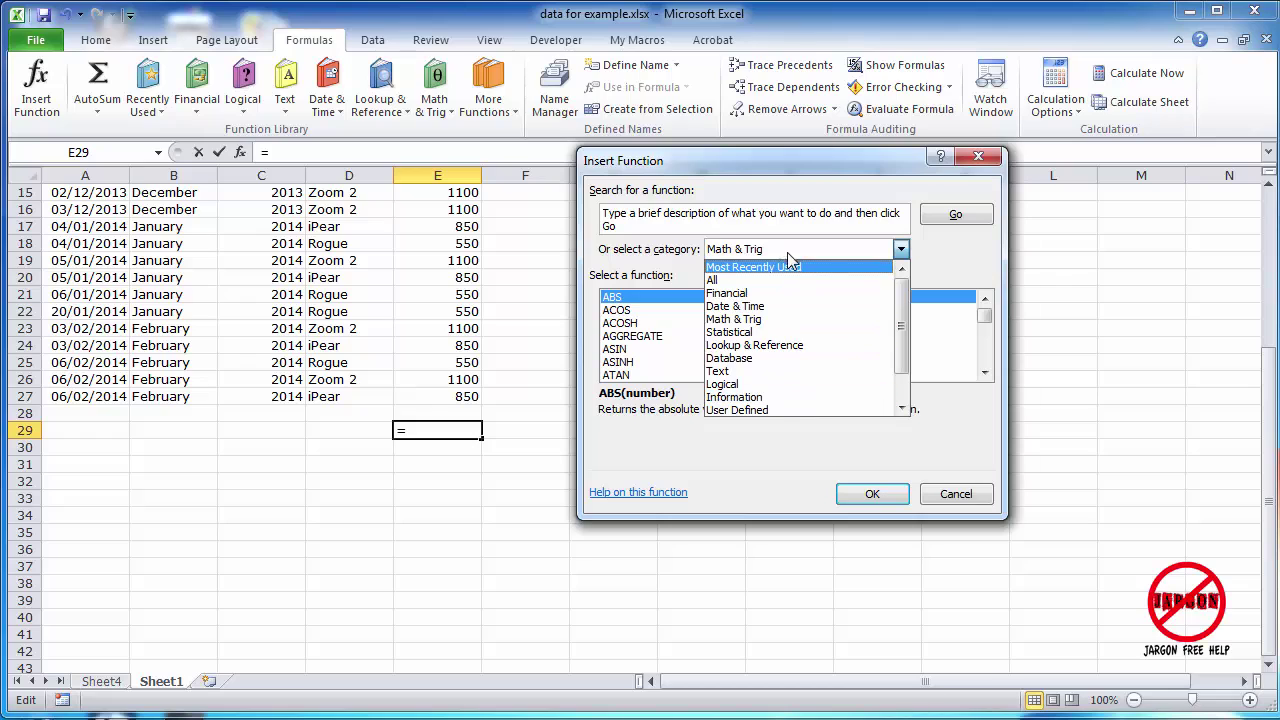
{"action": "left_click", "coordinate": [806, 321]}
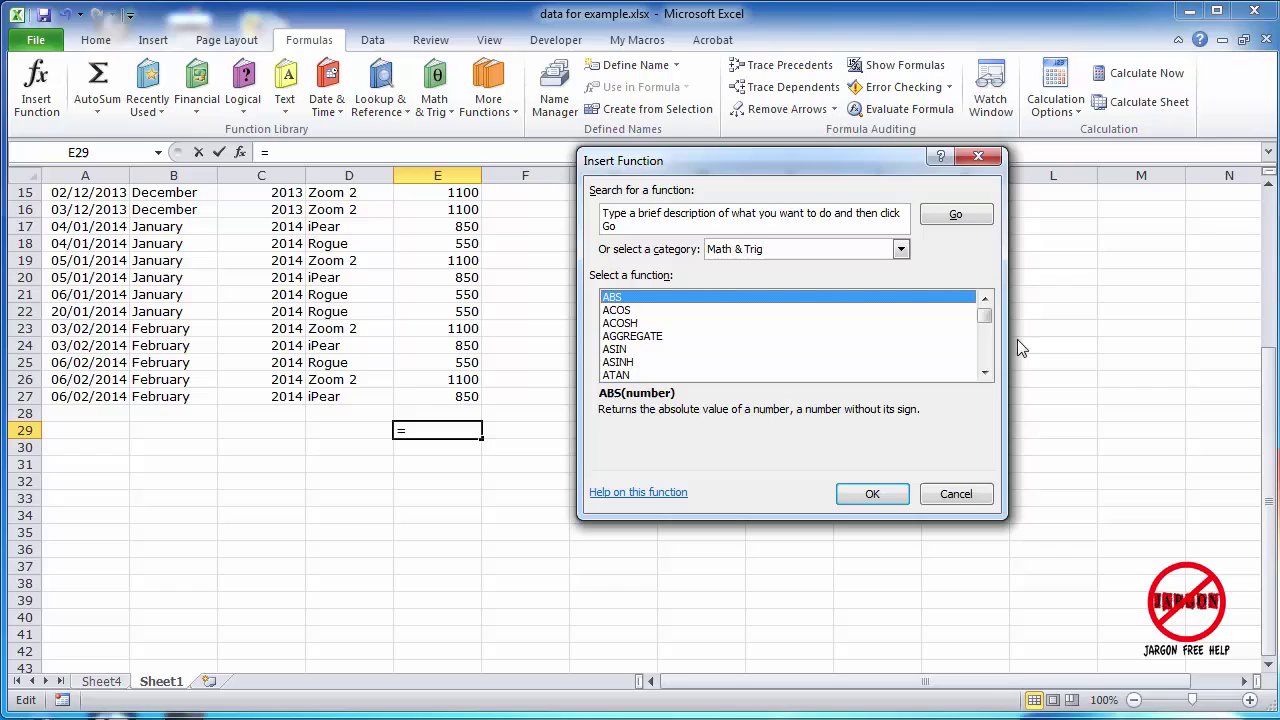
{"action": "scroll", "coordinate": [979, 355], "scroll_direction": "down", "scroll_amount": 6}
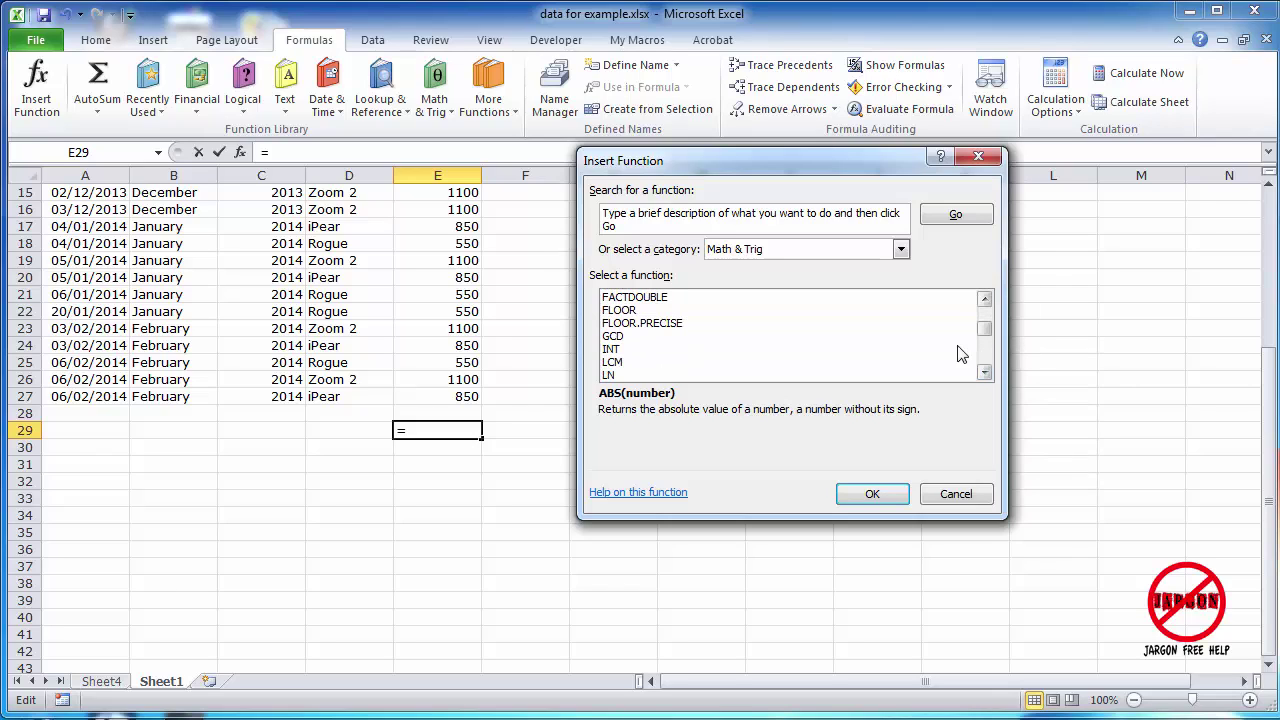
{"action": "left_click", "coordinate": [706, 222]}
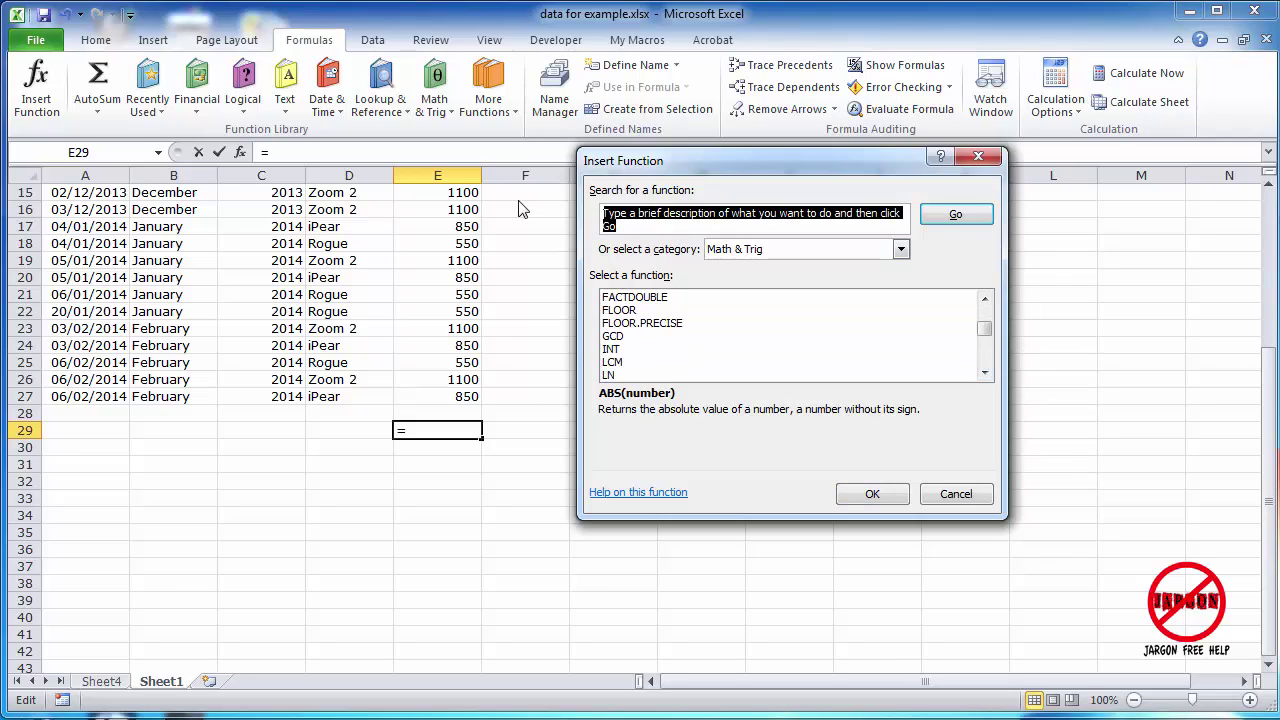
{"action": "type", "text": "sumif"}
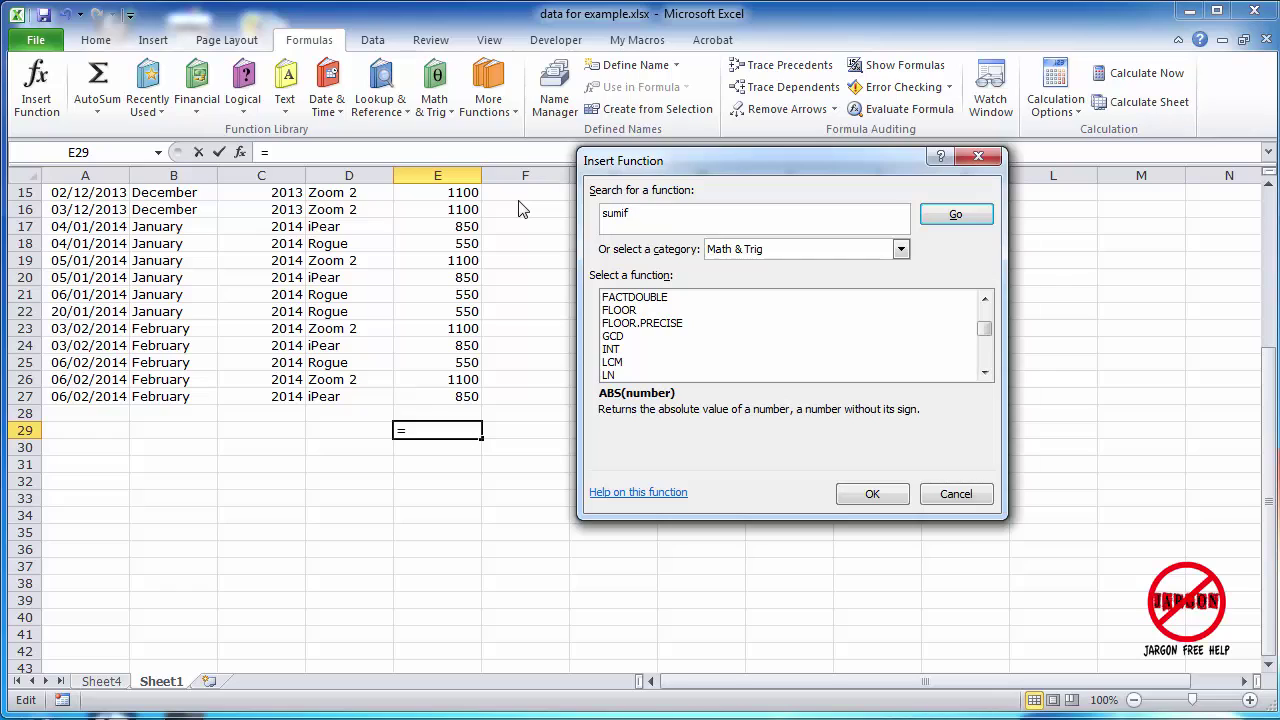
{"action": "key", "text": "Return"}
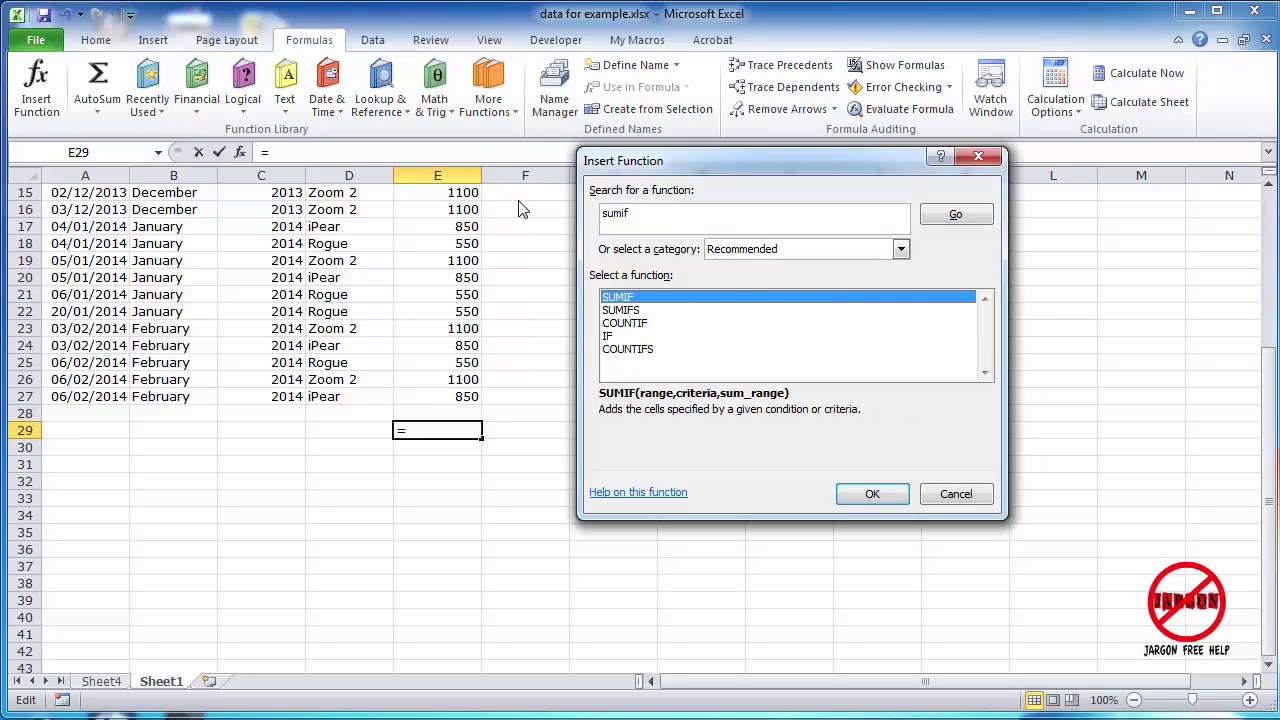
{"action": "left_click", "coordinate": [637, 312]}
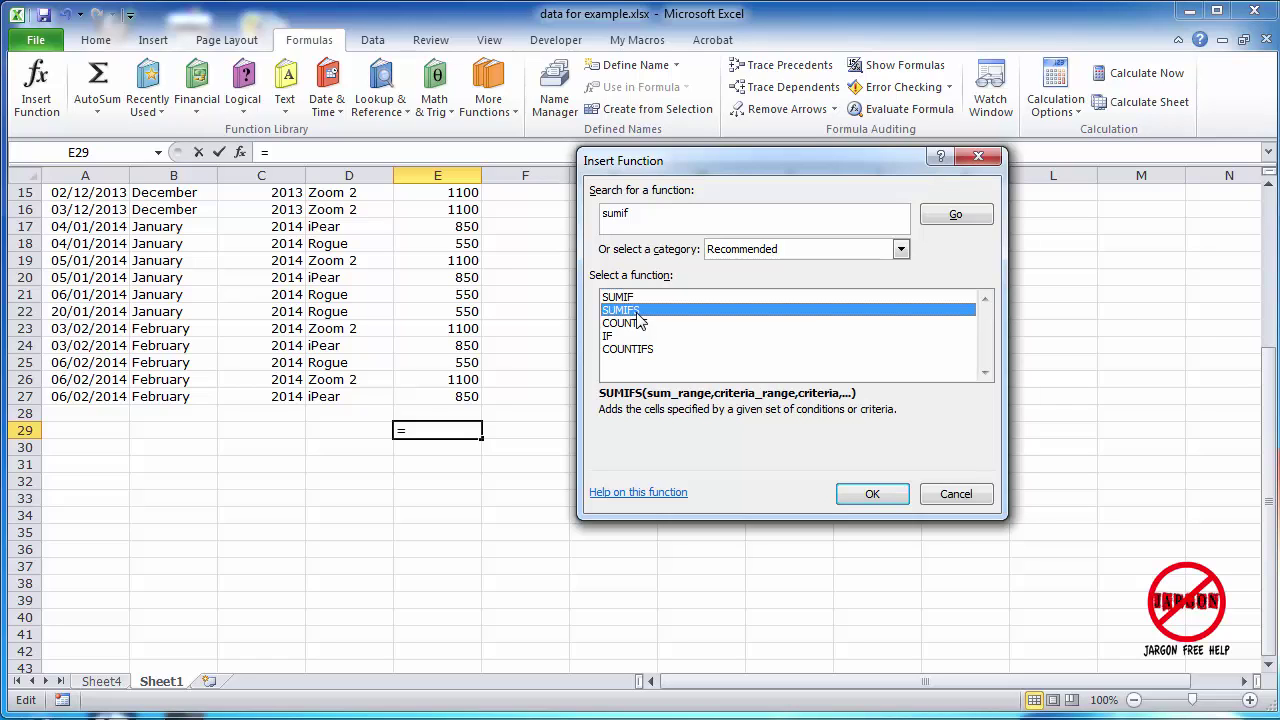
{"action": "left_click", "coordinate": [885, 502]}
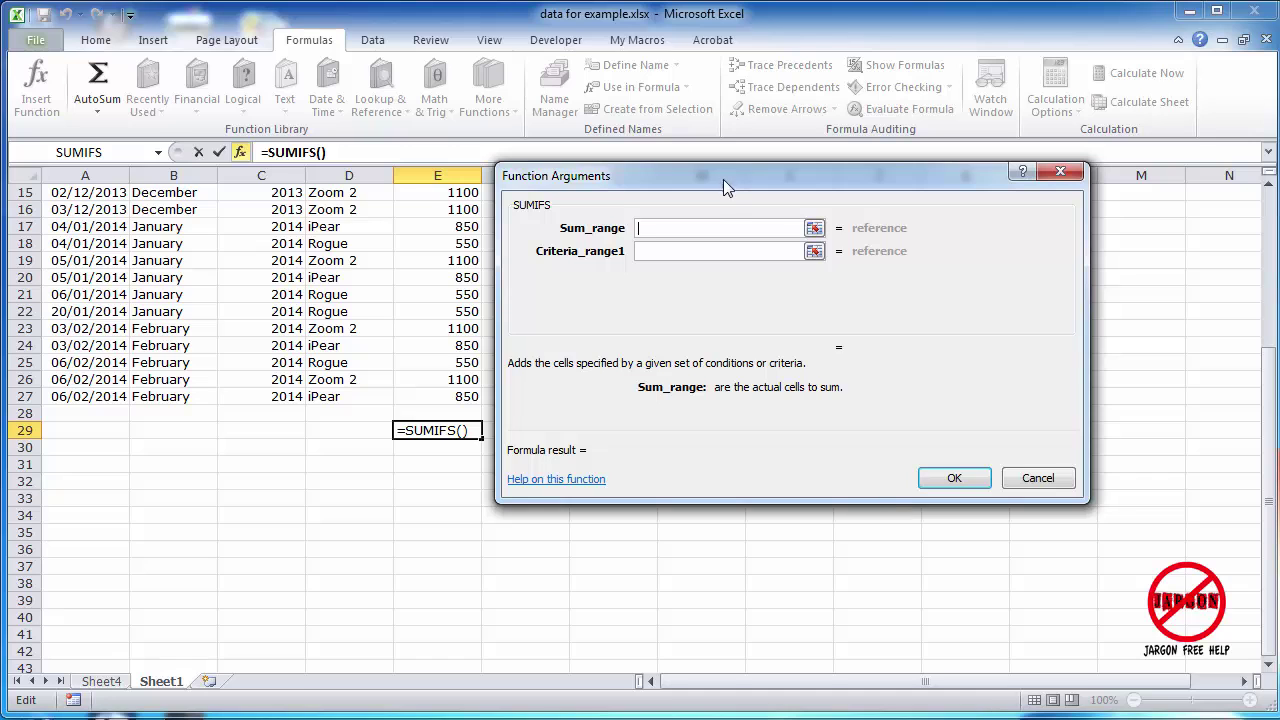
Set the SUMIFS sum range to the Amount cells E2:E27
{"action": "left_click_drag", "start_coordinate": [723, 184], "coordinate": [830, 198]}
{"action": "scroll", "coordinate": [491, 305], "scroll_direction": "up", "scroll_amount": 5}
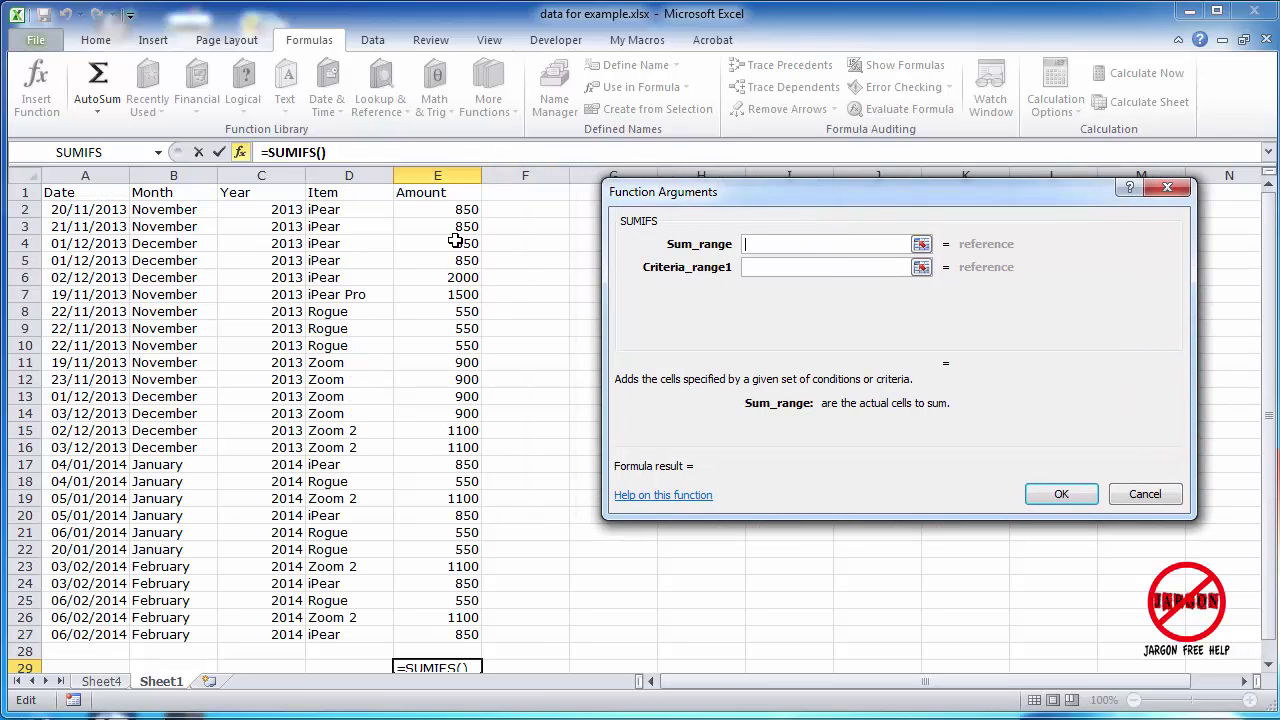
{"action": "left_click_drag", "start_coordinate": [452, 213], "coordinate": [462, 634]}
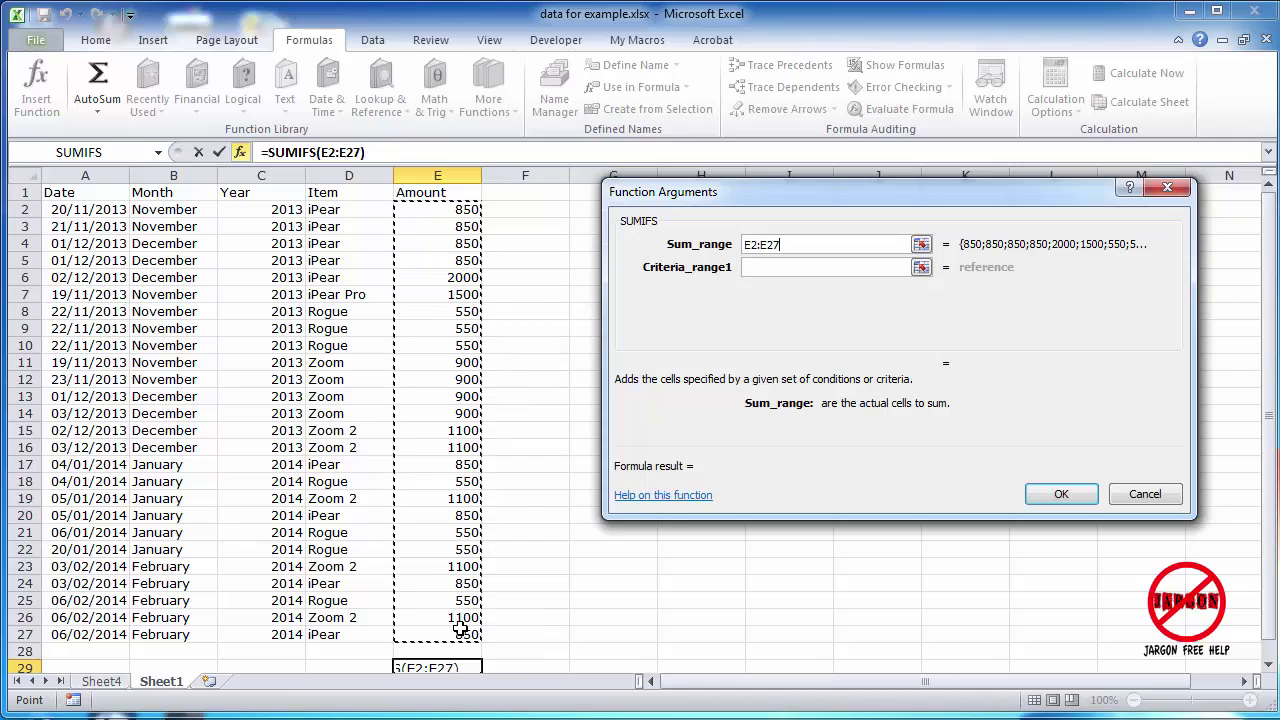
Set the first criteria range to the Year cells C2:C27 with 2013 as its criterion
{"action": "left_click", "coordinate": [845, 268]}
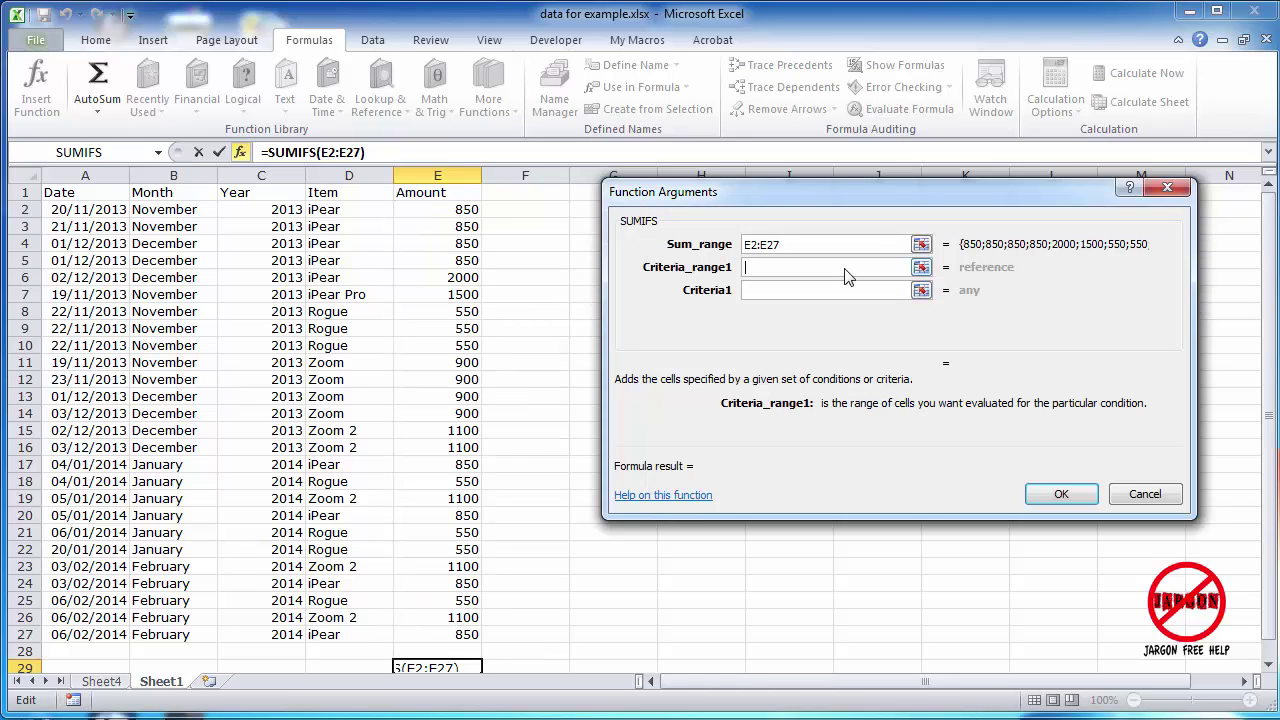
{"action": "left_click_drag", "start_coordinate": [271, 212], "coordinate": [272, 636]}
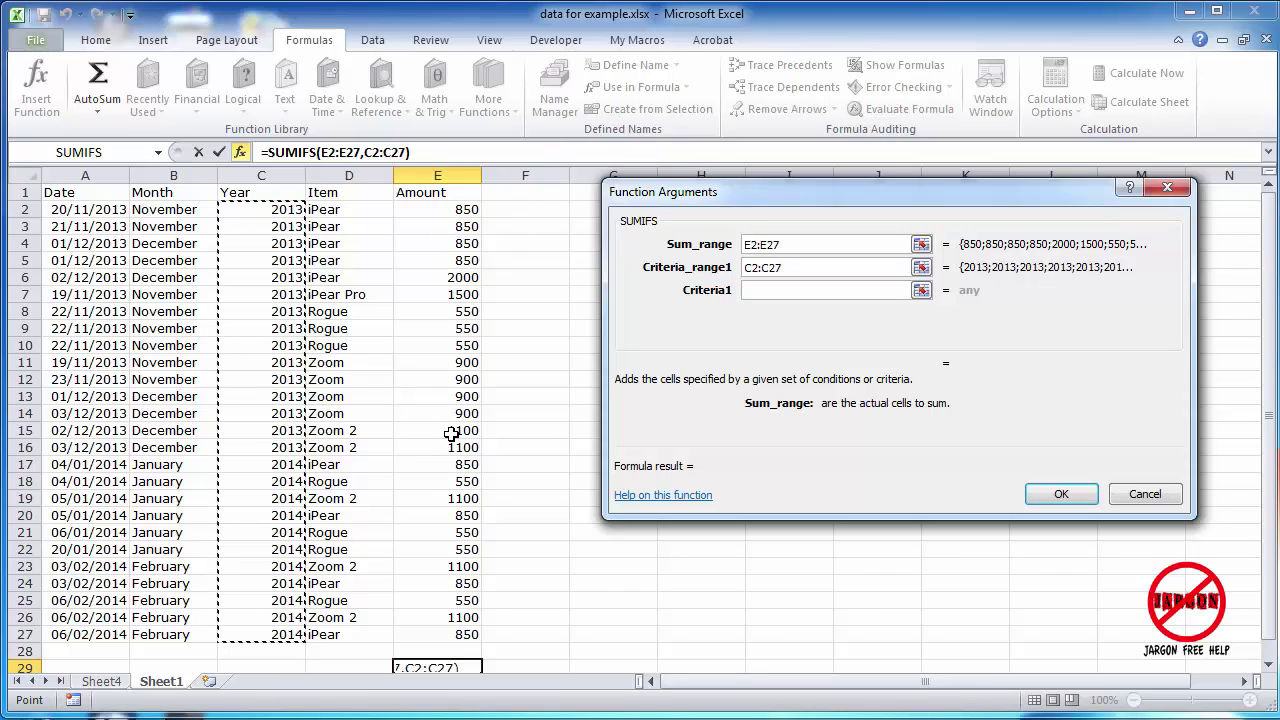
{"action": "left_click", "coordinate": [757, 291]}
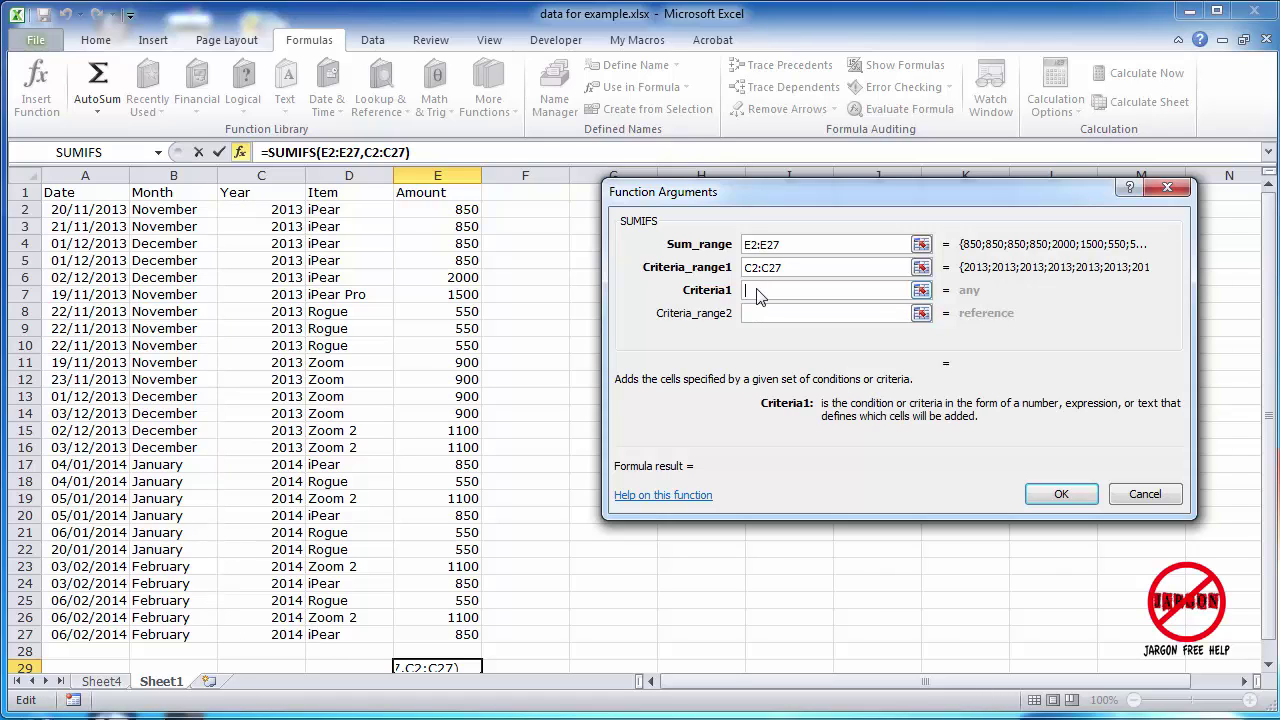
{"action": "type", "text": "2013"}
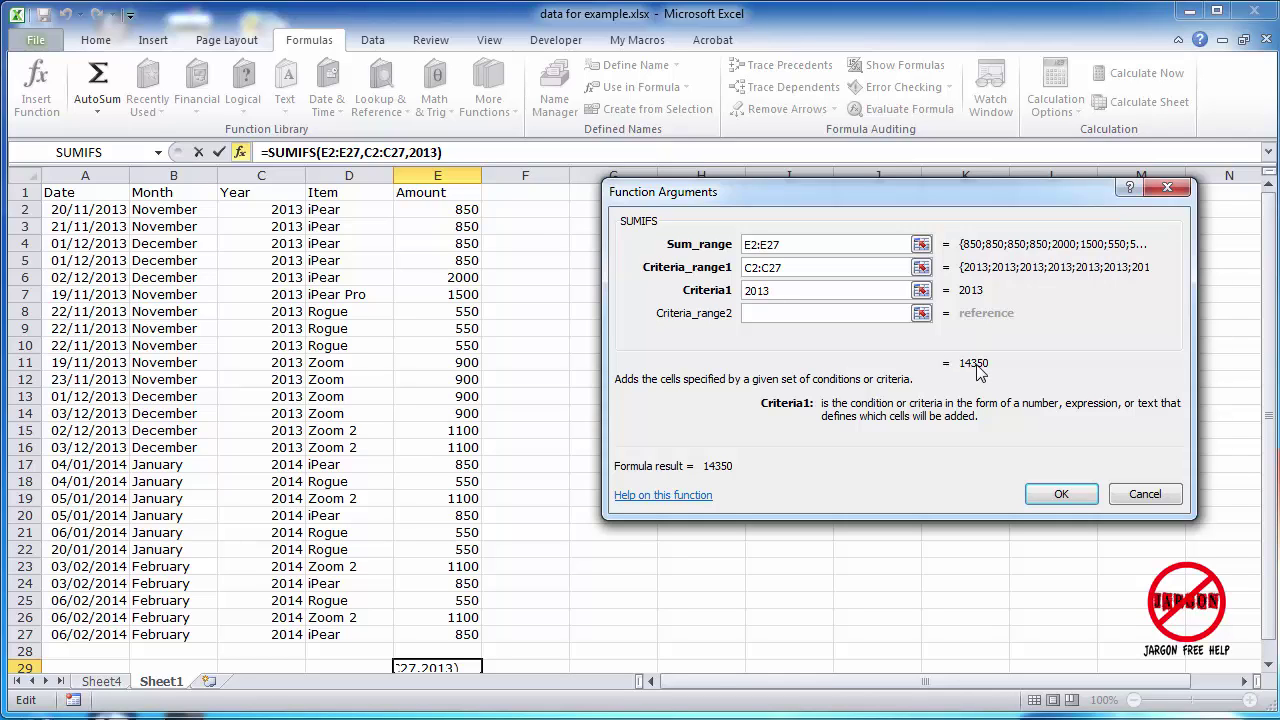
Try the comparisons >2013 and >=2013 as the first SUMIFS criterion
{"action": "left_click", "coordinate": [745, 290]}
{"action": "type", "text": ">"}
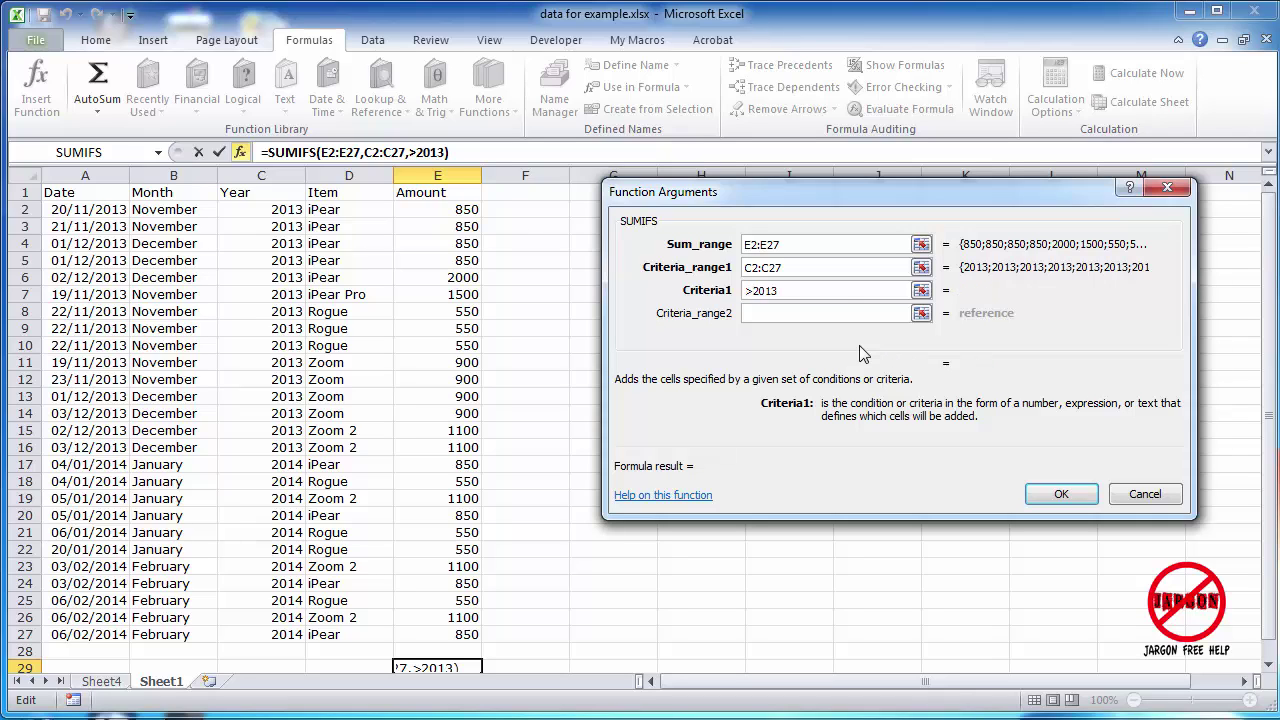
{"action": "left_click", "coordinate": [838, 314]}
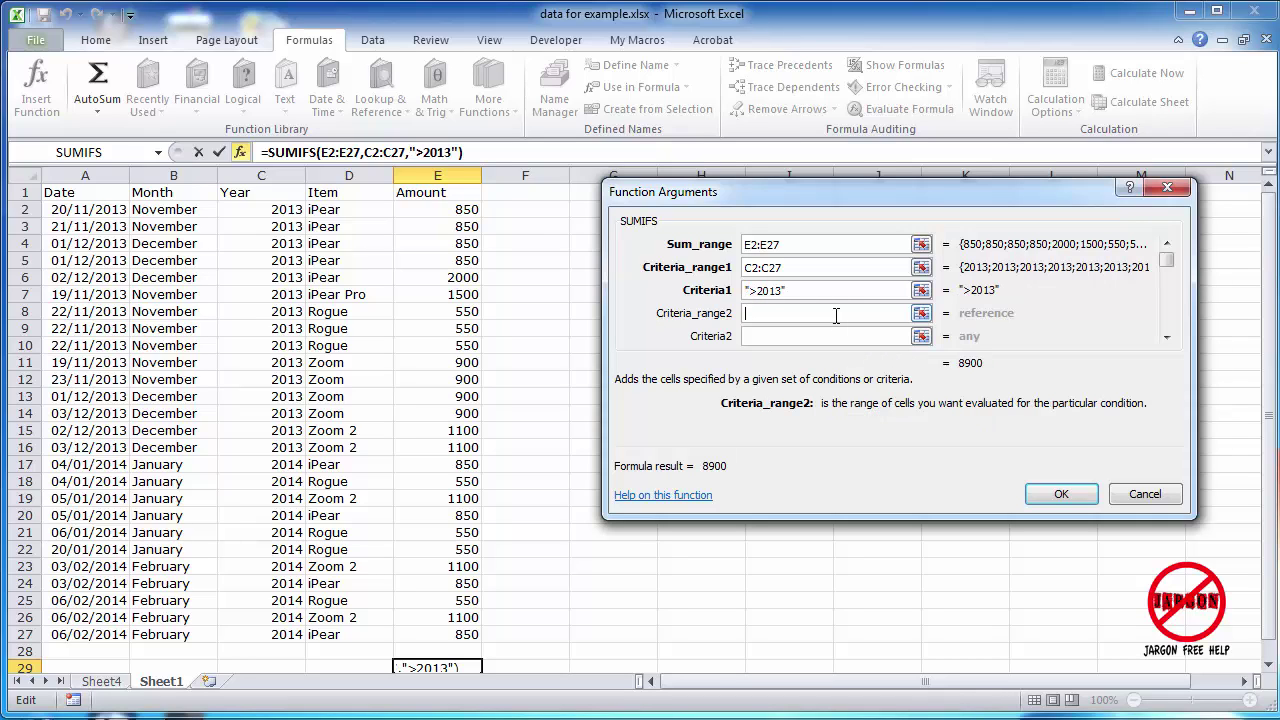
{"action": "left_click", "coordinate": [760, 290]}
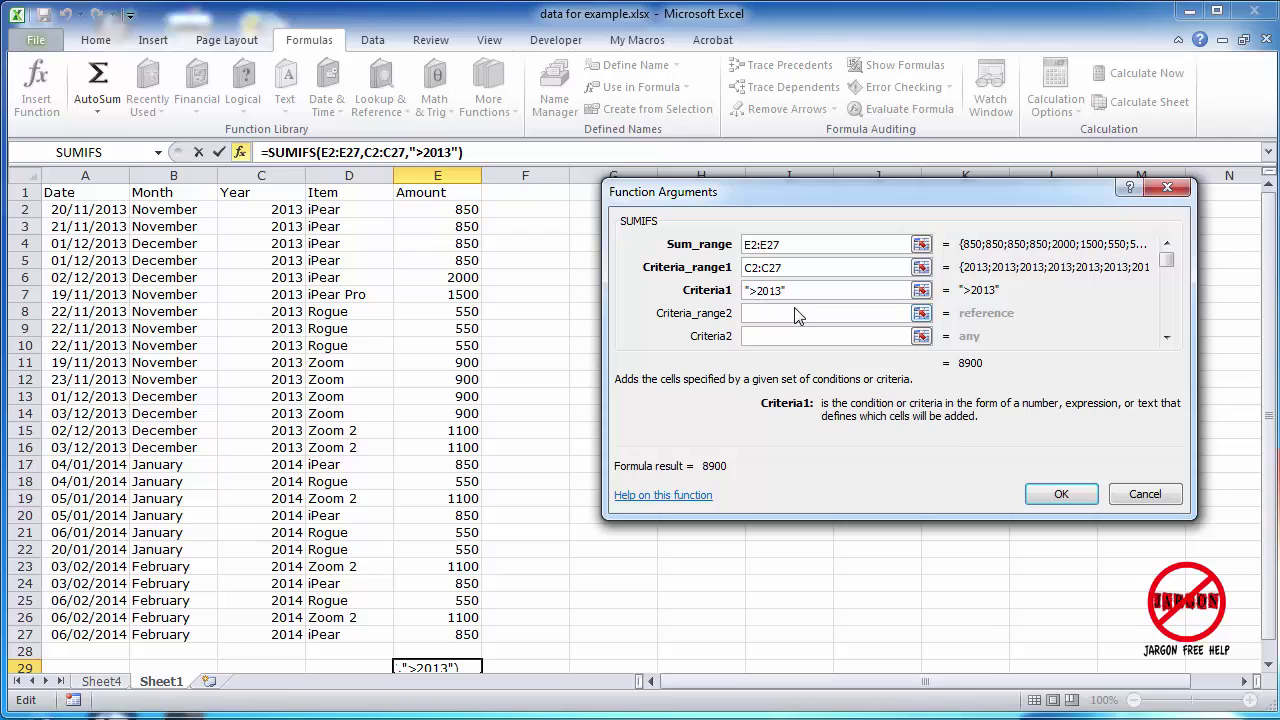
{"action": "type", "text": "="}
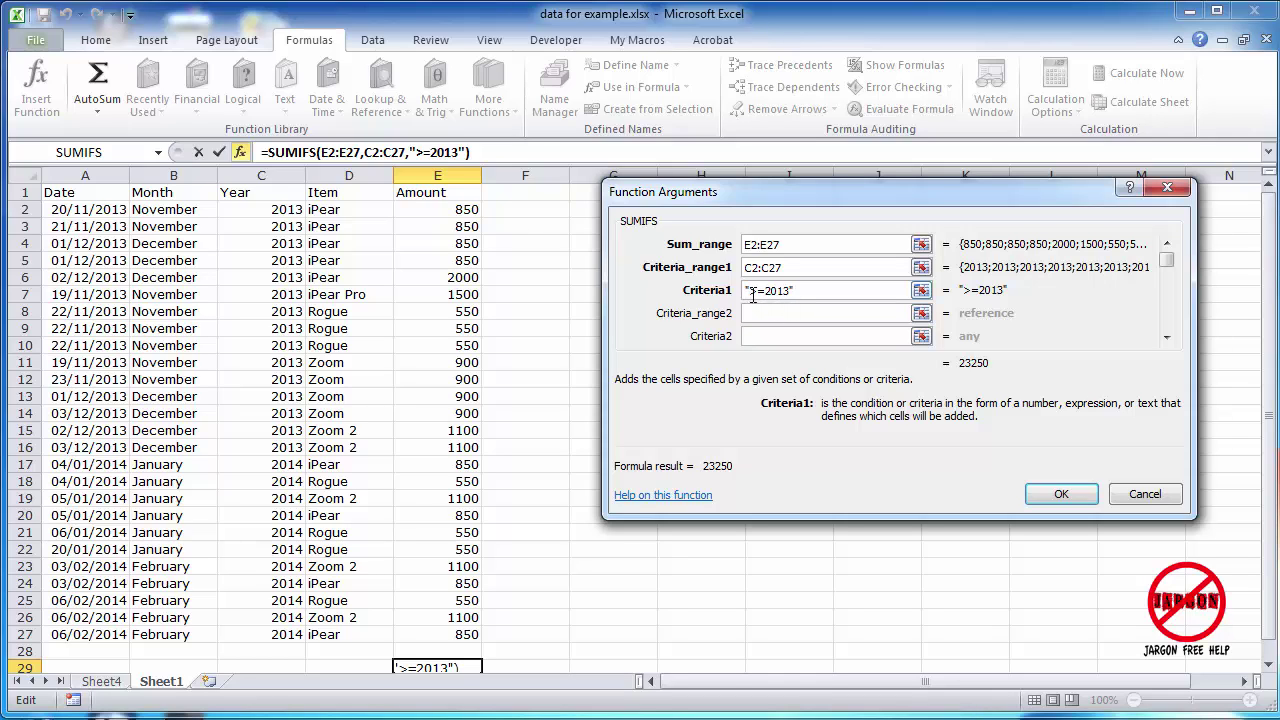
Try the comparisons <2013, <=2013 and <>2013 as the first SUMIFS criterion
{"action": "left_click_drag", "start_coordinate": [749, 291], "coordinate": [757, 291]}
{"action": "key", "text": "Delete"}
{"action": "type", "text": "<"}
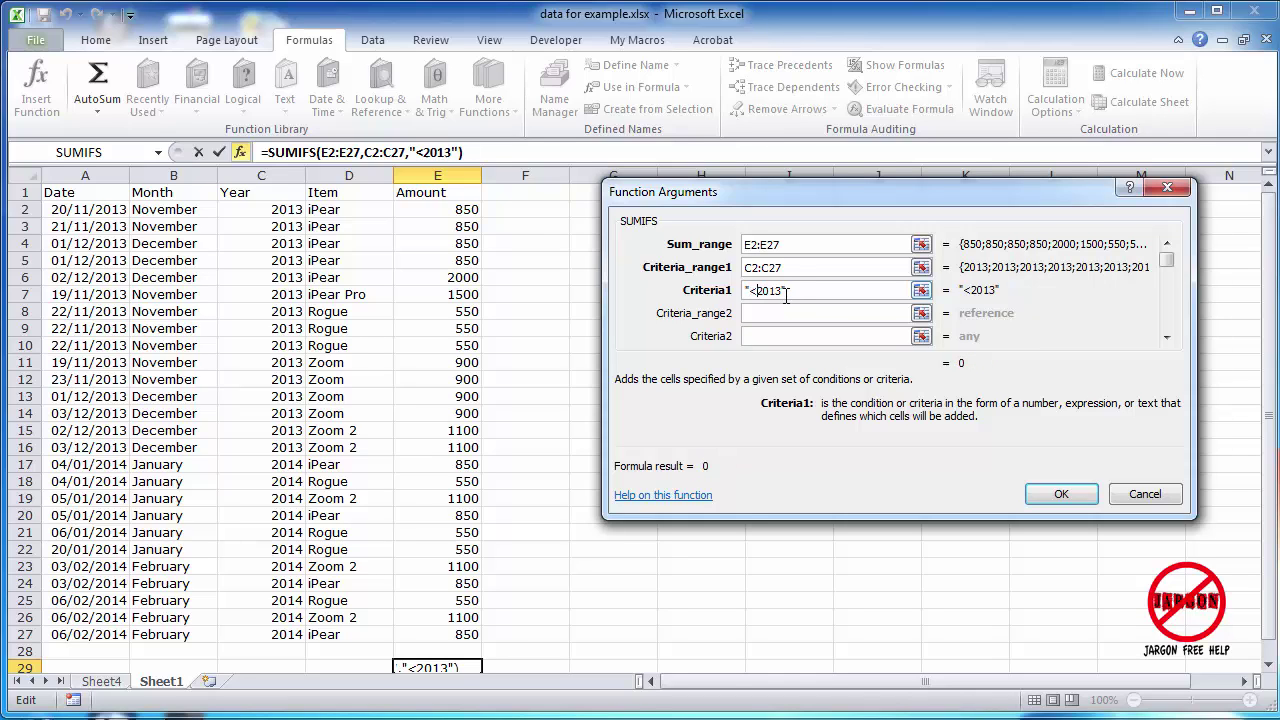
{"action": "type", "text": "="}
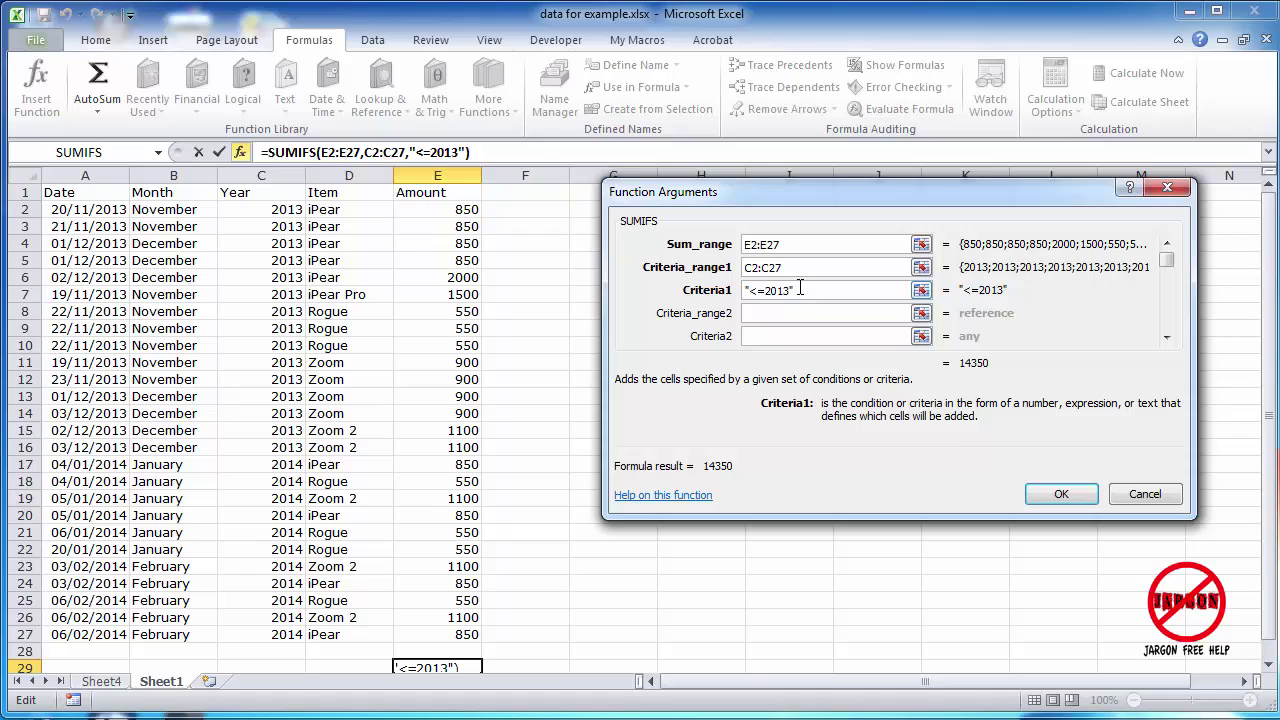
{"action": "key", "text": "BackSpace"}
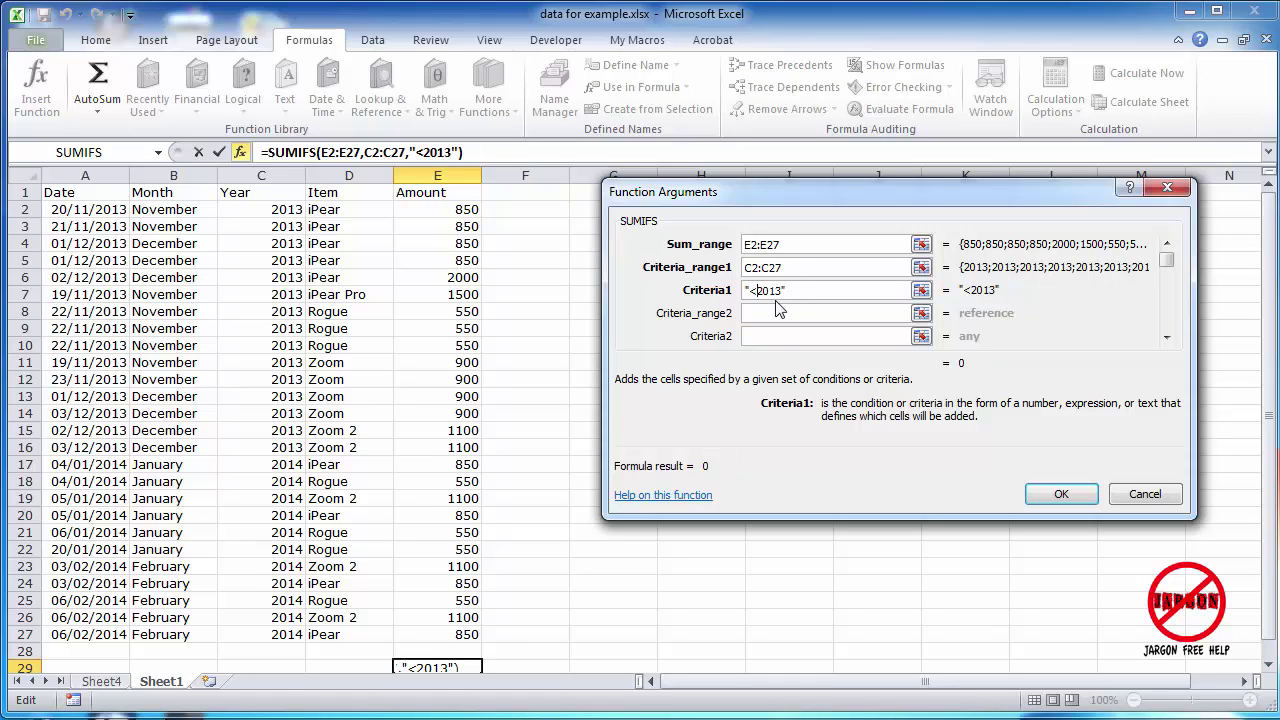
{"action": "type", "text": ">"}
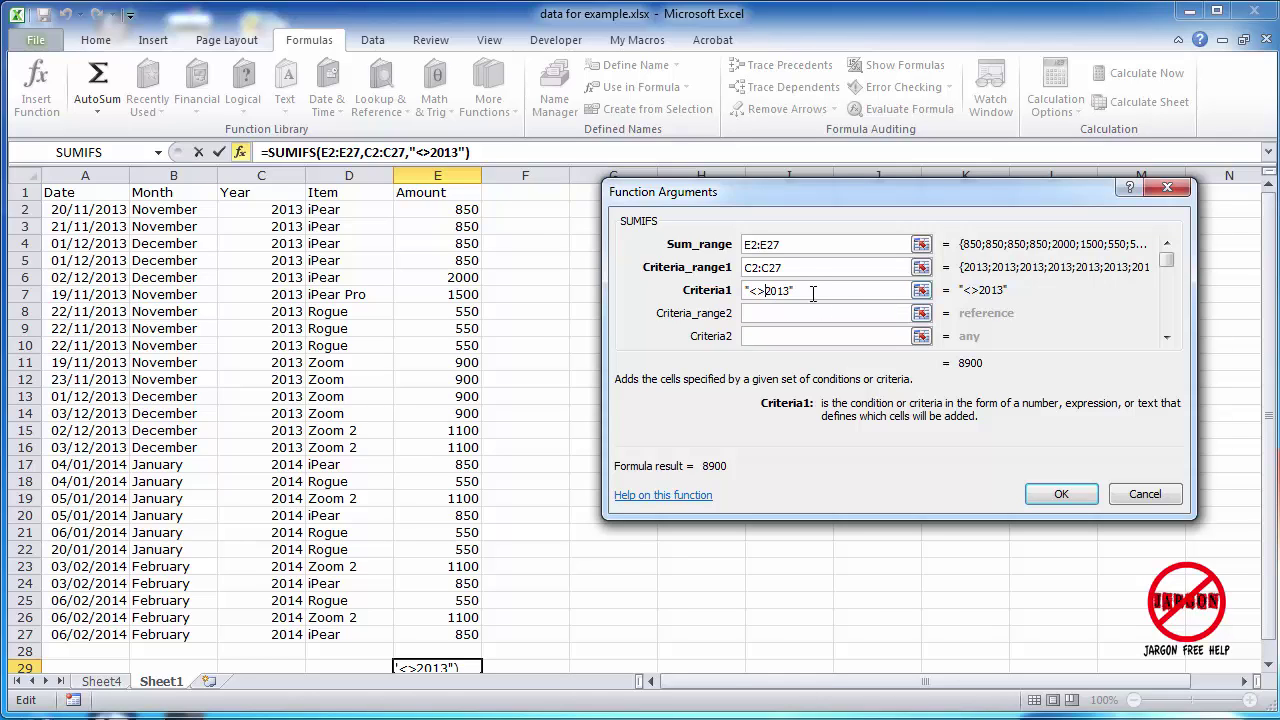
Restore the first SUMIFS criterion to 2013 and set the second criteria range to the Item cells D2:D27
{"action": "left_click_drag", "start_coordinate": [806, 290], "coordinate": [742, 290]}
{"action": "type", "text": "2013"}
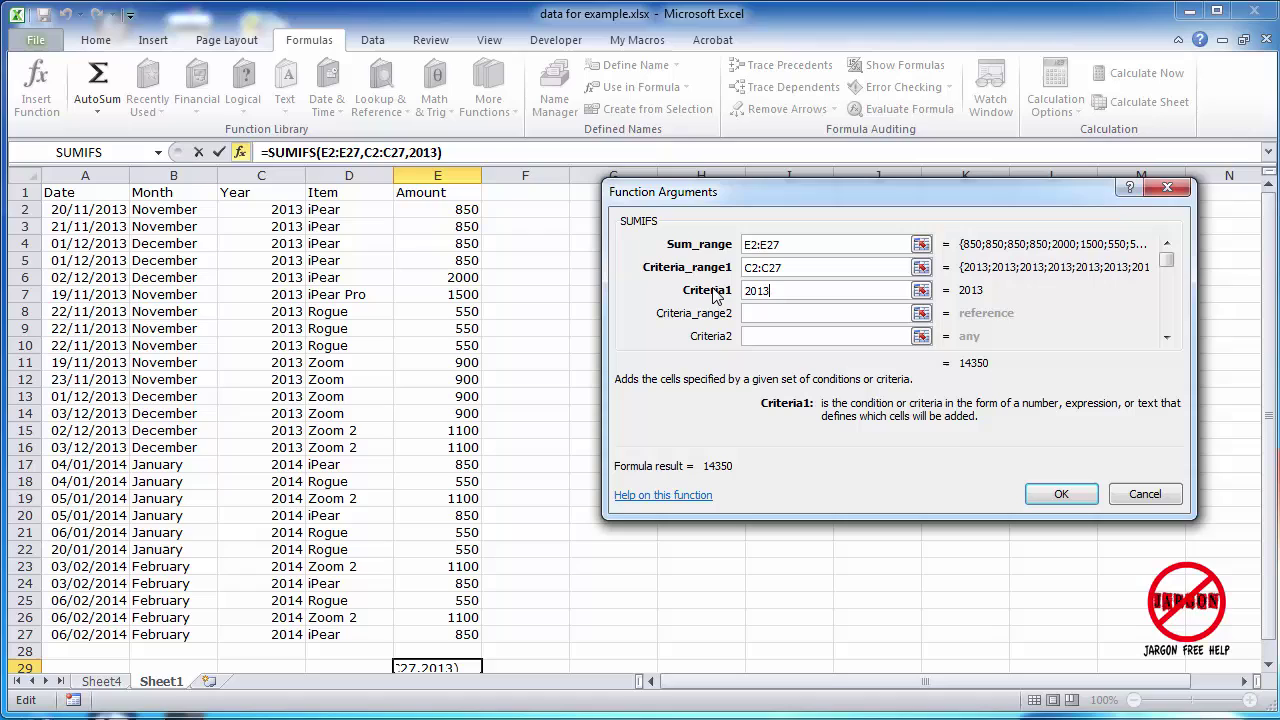
{"action": "left_click", "coordinate": [809, 314]}
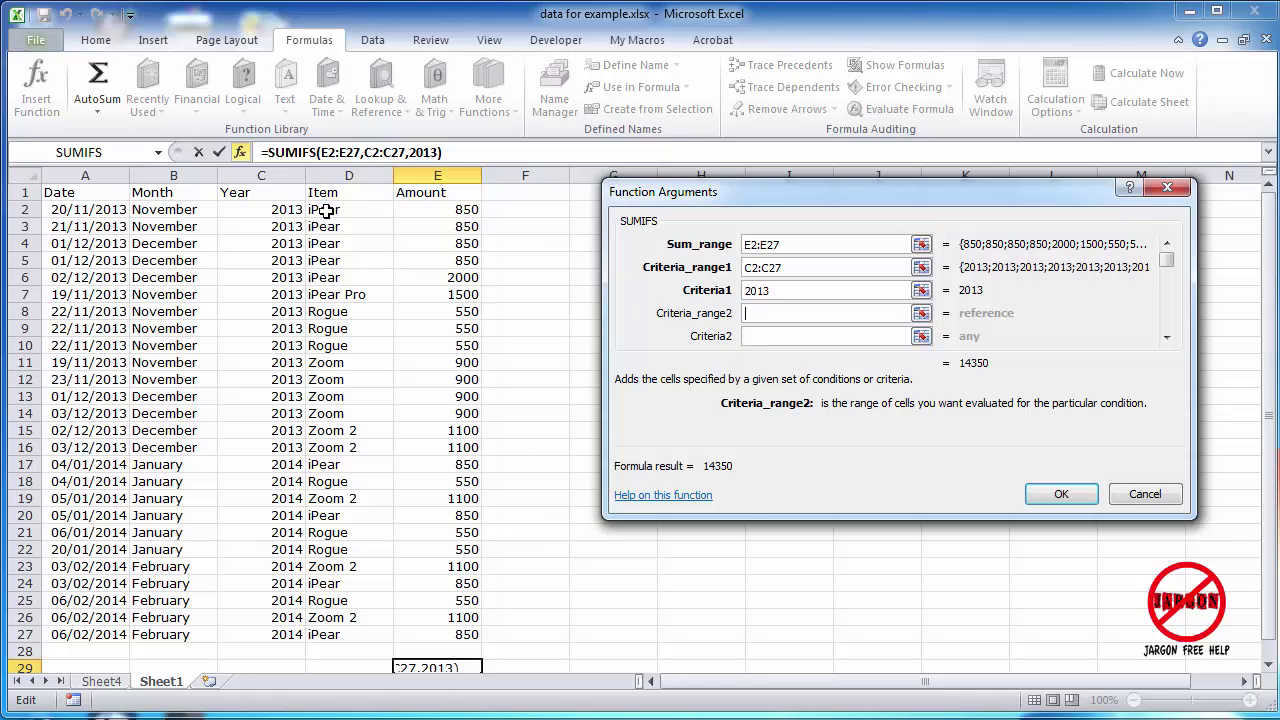
{"action": "left_click_drag", "start_coordinate": [327, 211], "coordinate": [343, 637]}
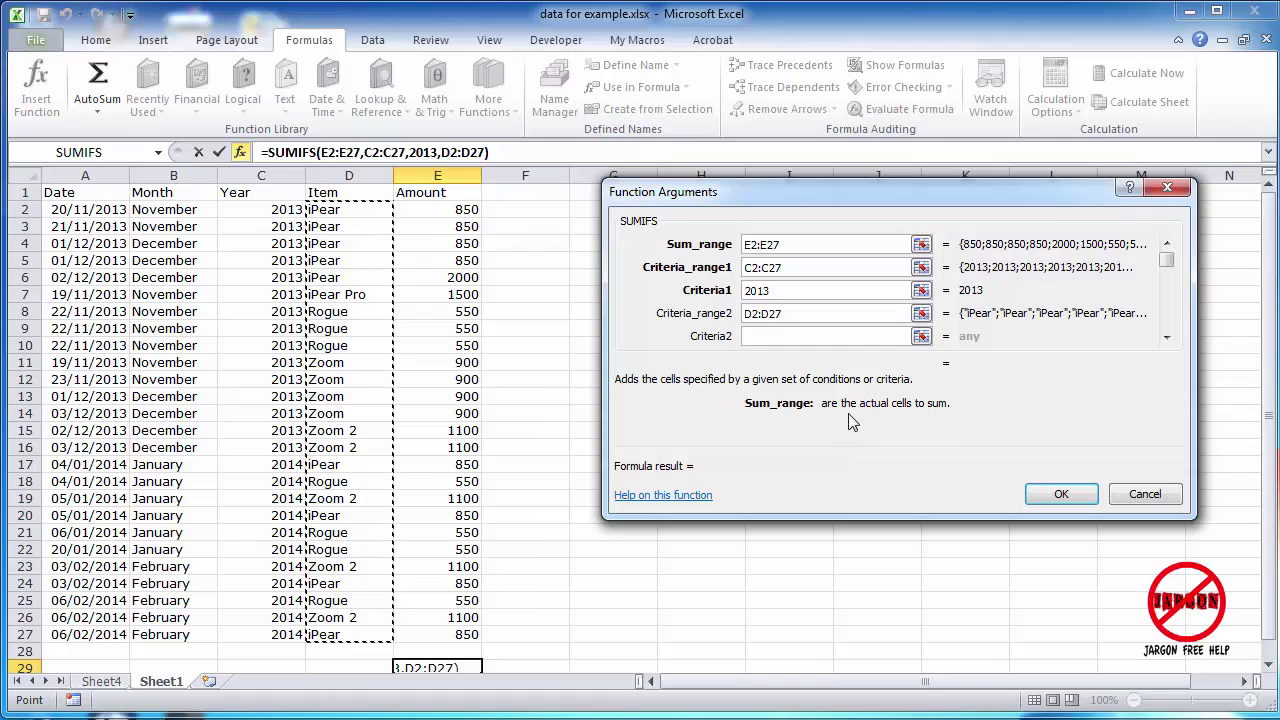
Set the second SUMIFS criterion to "rogue" and enter the finished formula in the cell
{"action": "left_click", "coordinate": [867, 336]}
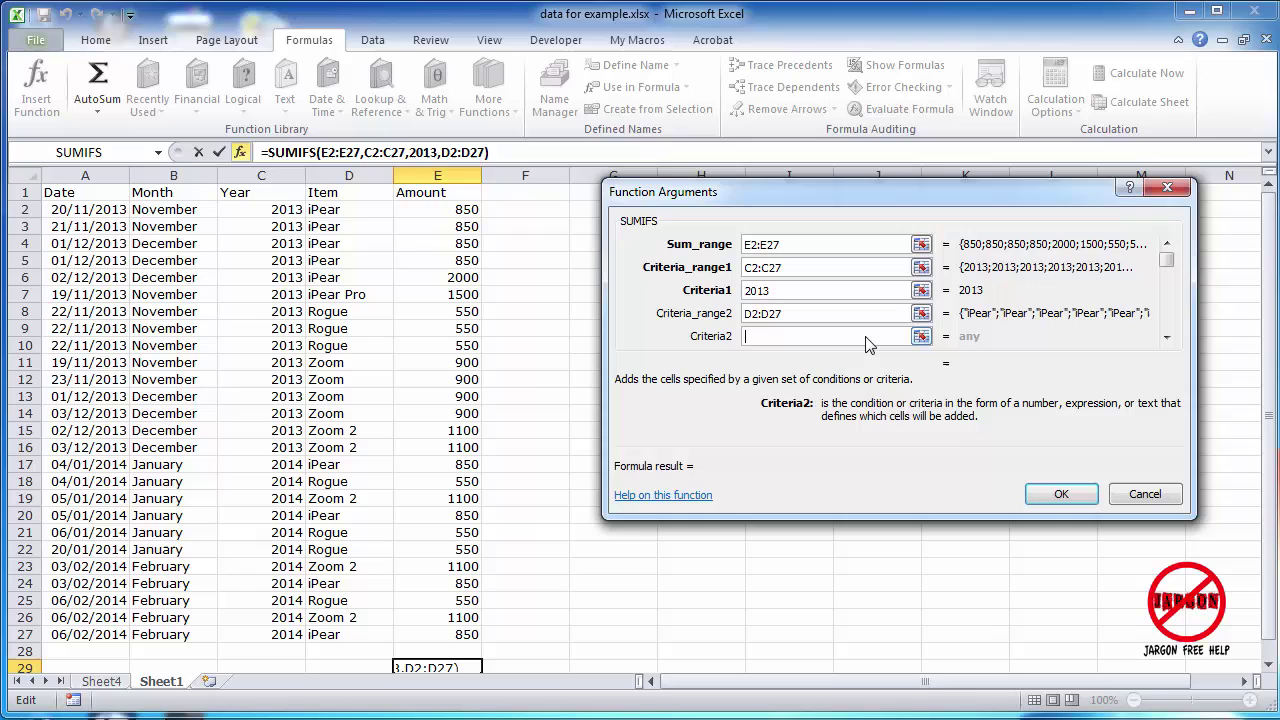
{"action": "type", "text": "rogiue"}
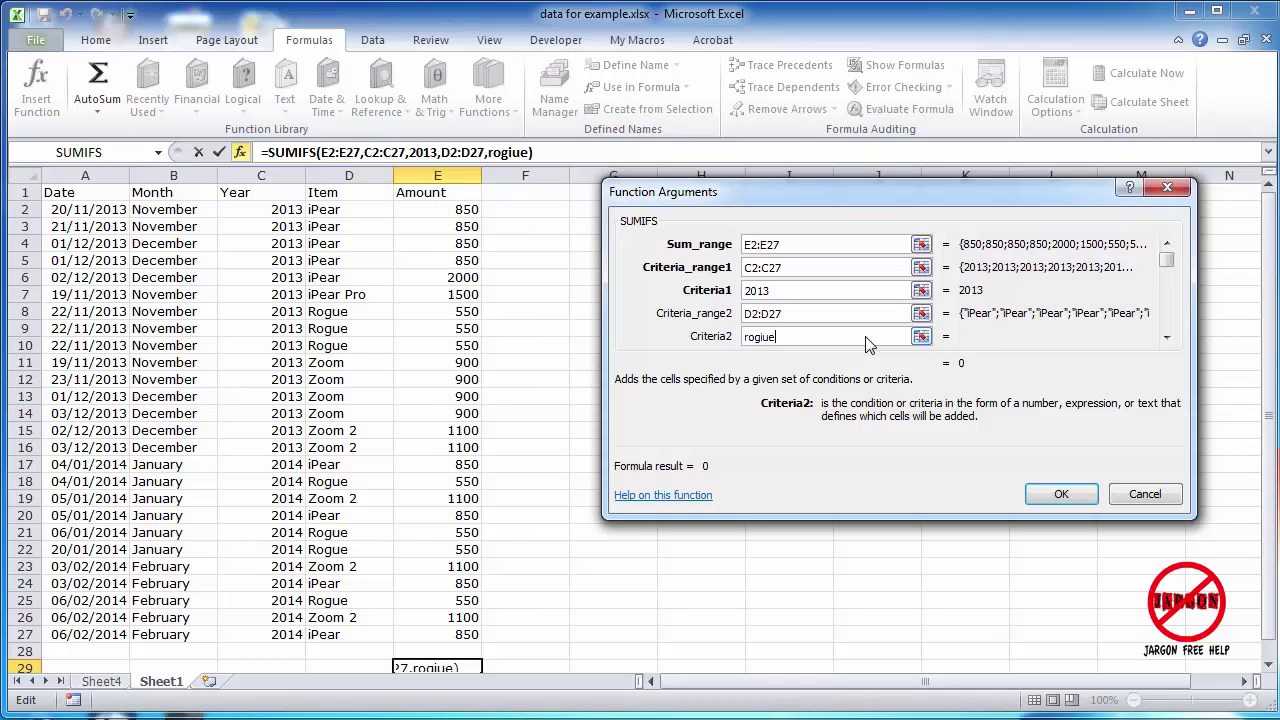
{"action": "key", "text": "BackSpace"}
{"action": "key", "text": "BackSpace"}
{"action": "type", "text": "ue"}
{"action": "left_click", "coordinate": [844, 314]}
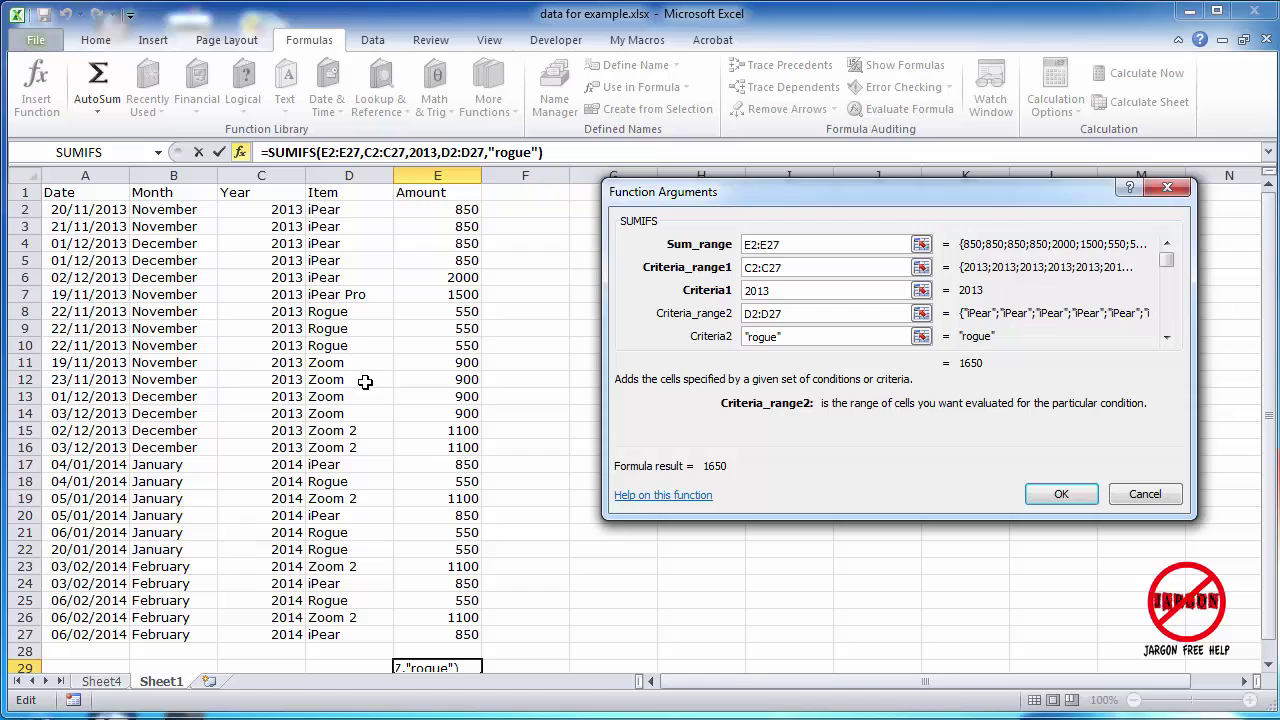
{"action": "left_click", "coordinate": [1061, 494]}
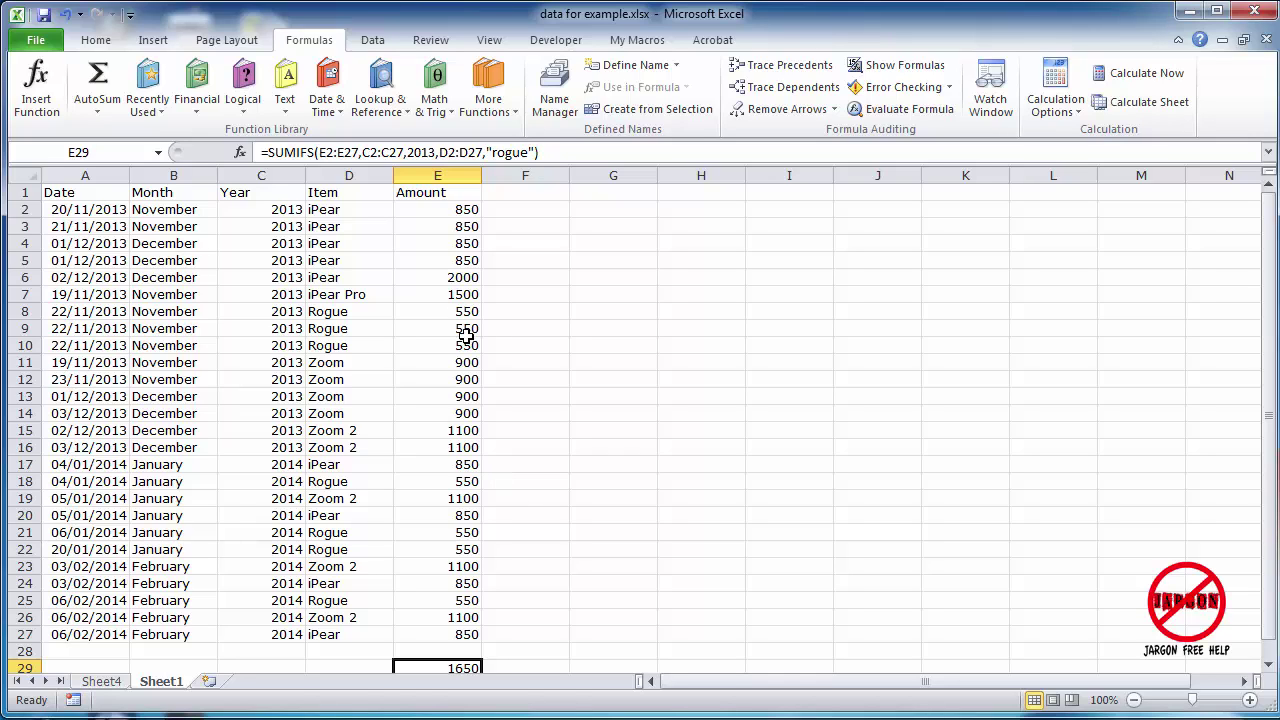
Check the sum of the 2013 Rogue amounts E8:E10, and that of the iPear amounts E2:E6 together with E17
{"action": "left_click_drag", "start_coordinate": [466, 311], "coordinate": [455, 344]}
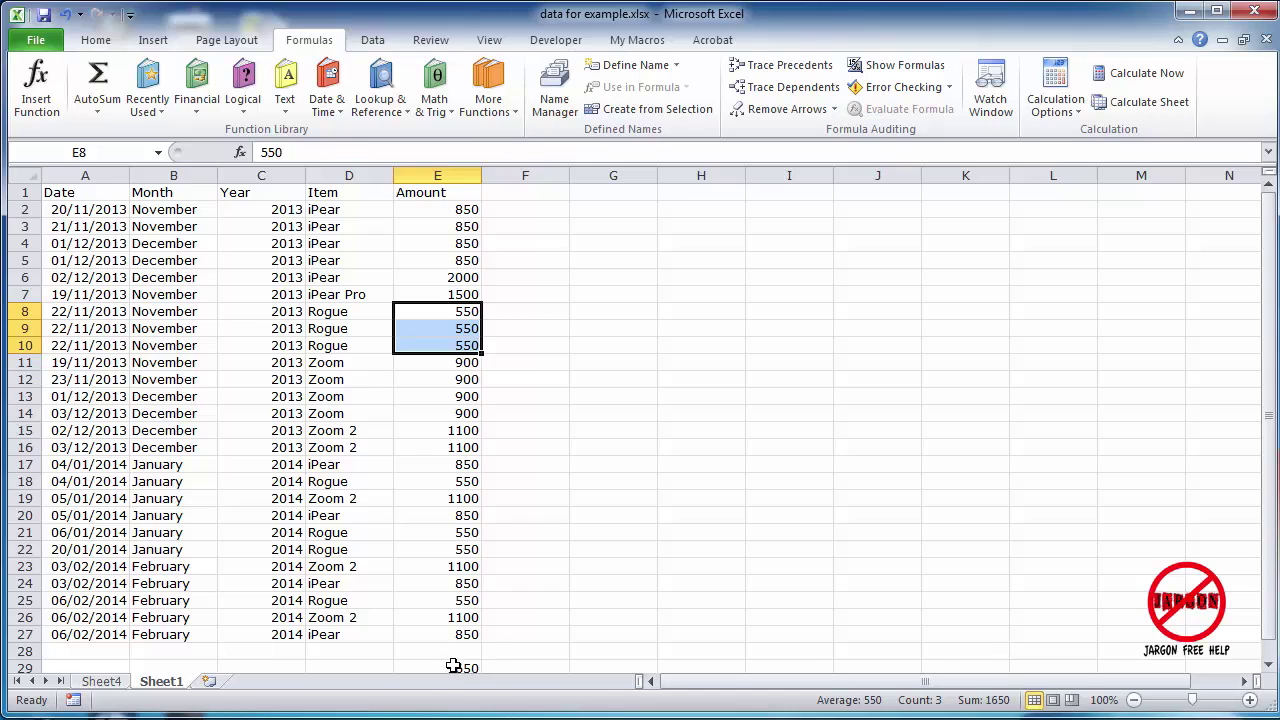
{"action": "left_click", "coordinate": [434, 417]}
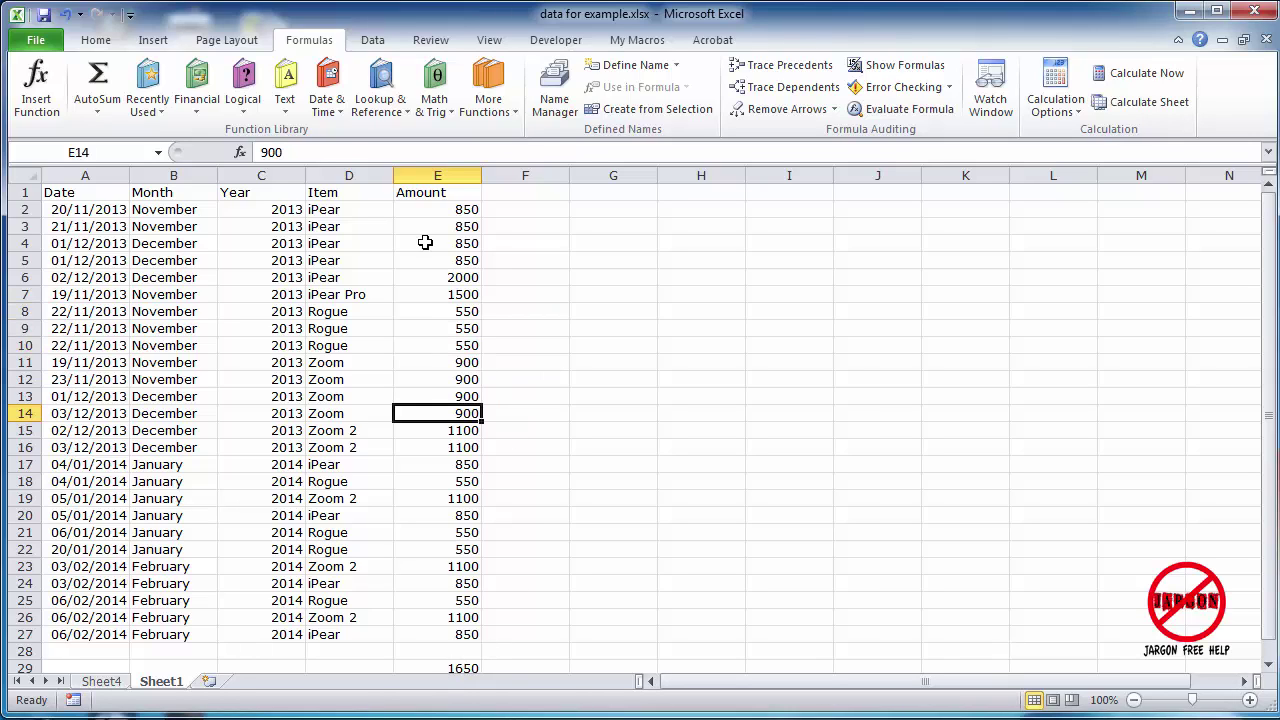
{"action": "left_click_drag", "start_coordinate": [427, 212], "coordinate": [428, 274]}
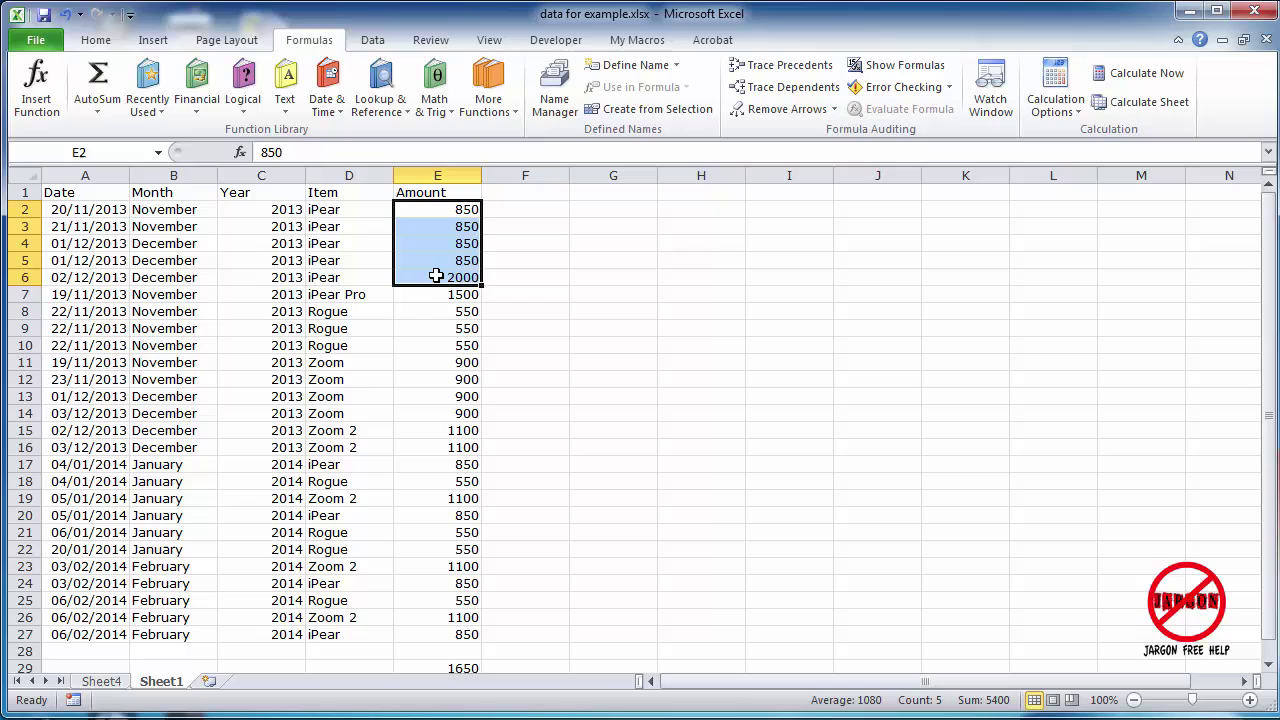
{"action": "left_click", "coordinate": [434, 464], "text": "ctrl"}
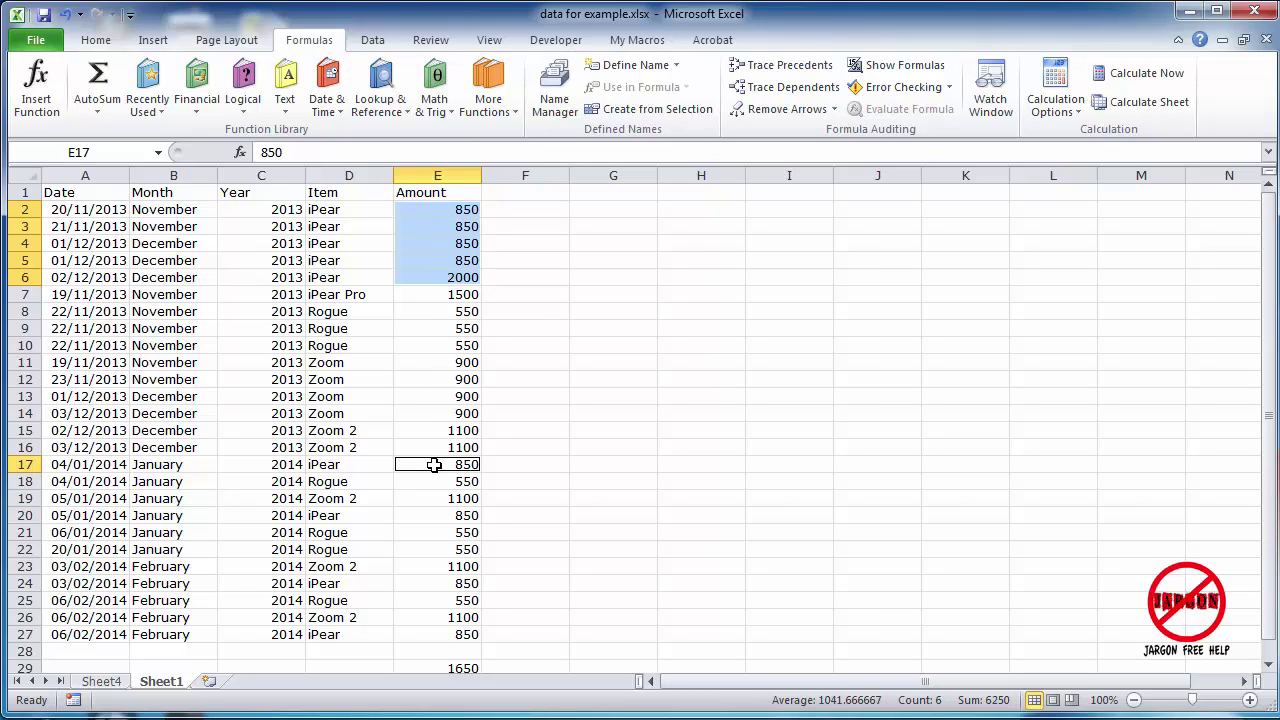